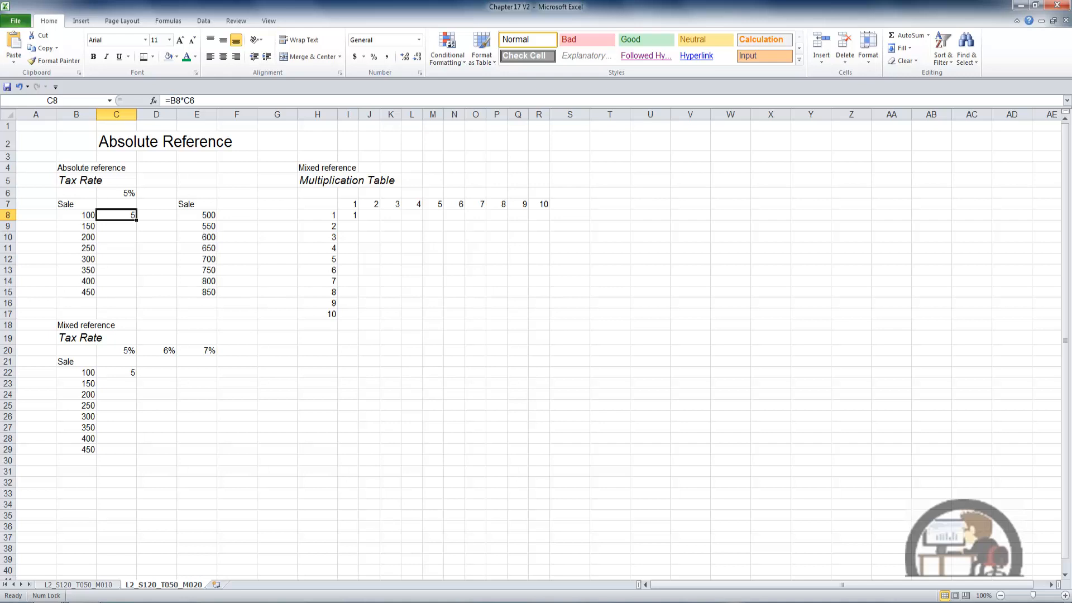
Step: Try the relative formula =B9*C6 in cell C9 and clear the cell again
key(F2)
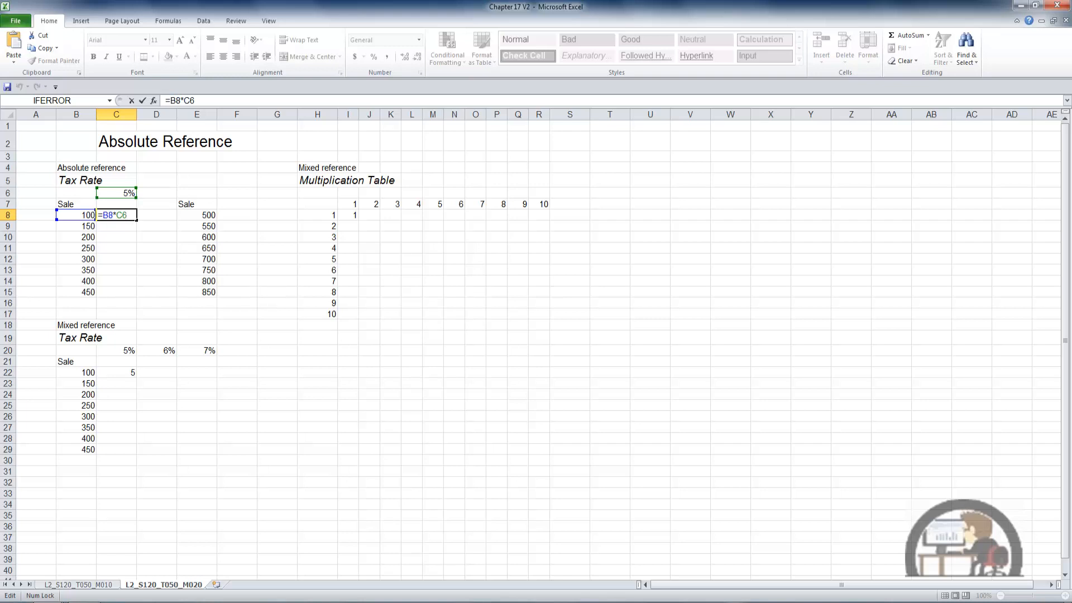
key(ctrl+Return)
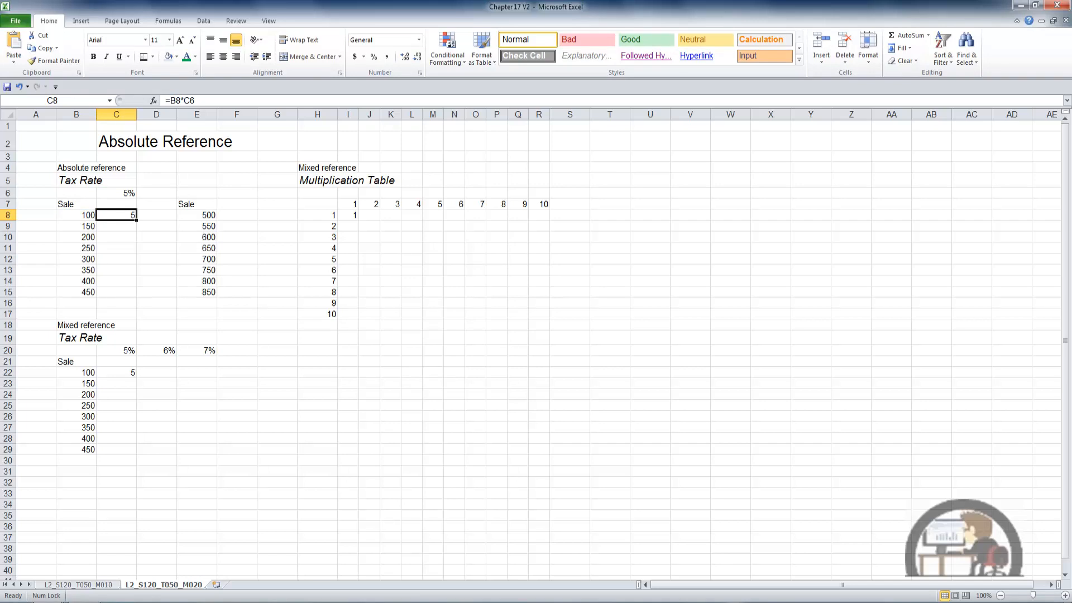
key(Down)
text(=)
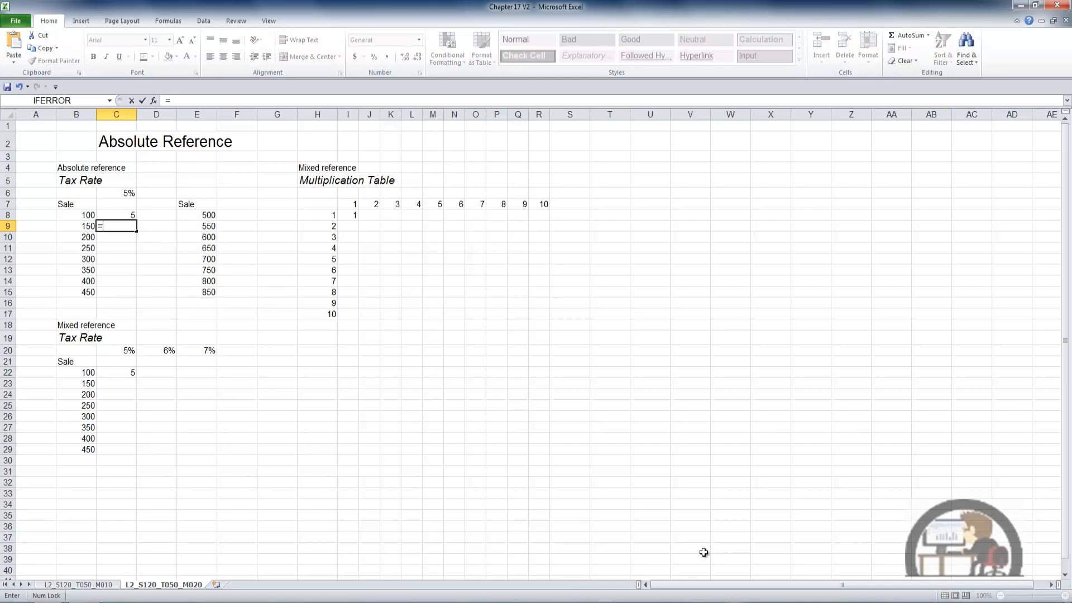
click(90, 228)
text(*)
click(125, 193)
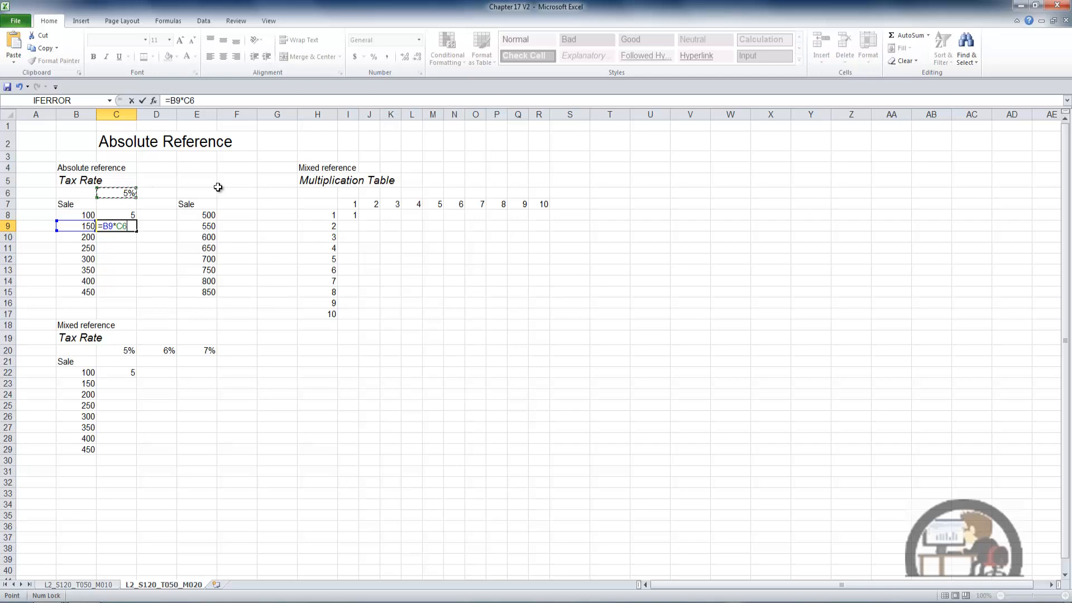
key(ctrl+Return)
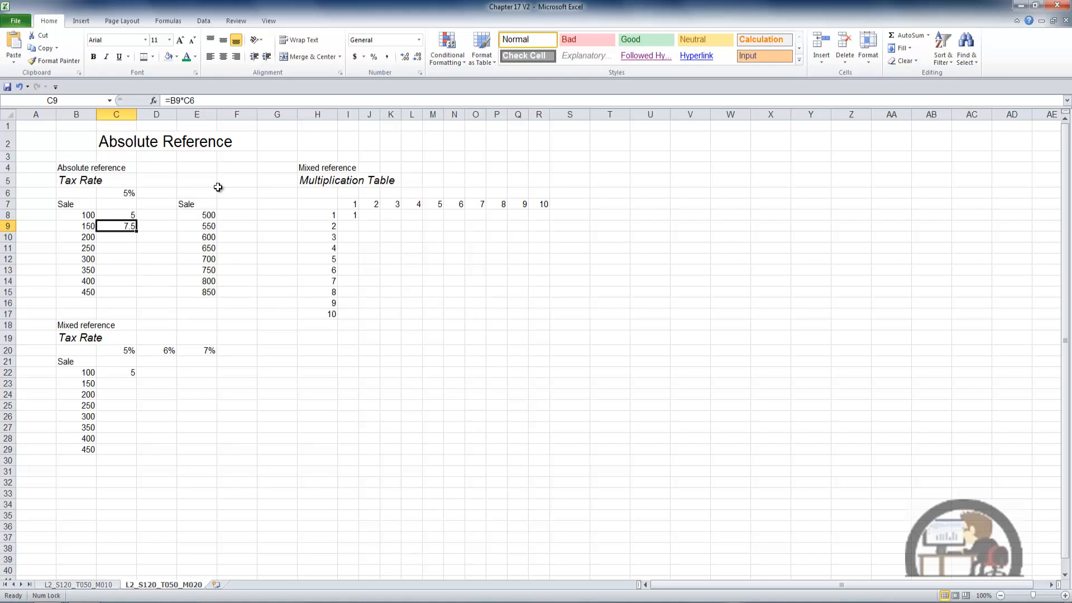
key(Delete)
Step: Make the tax rate reference in C8 absolute so the formula reads =B8*$C$6
key(Up)
key(F2)
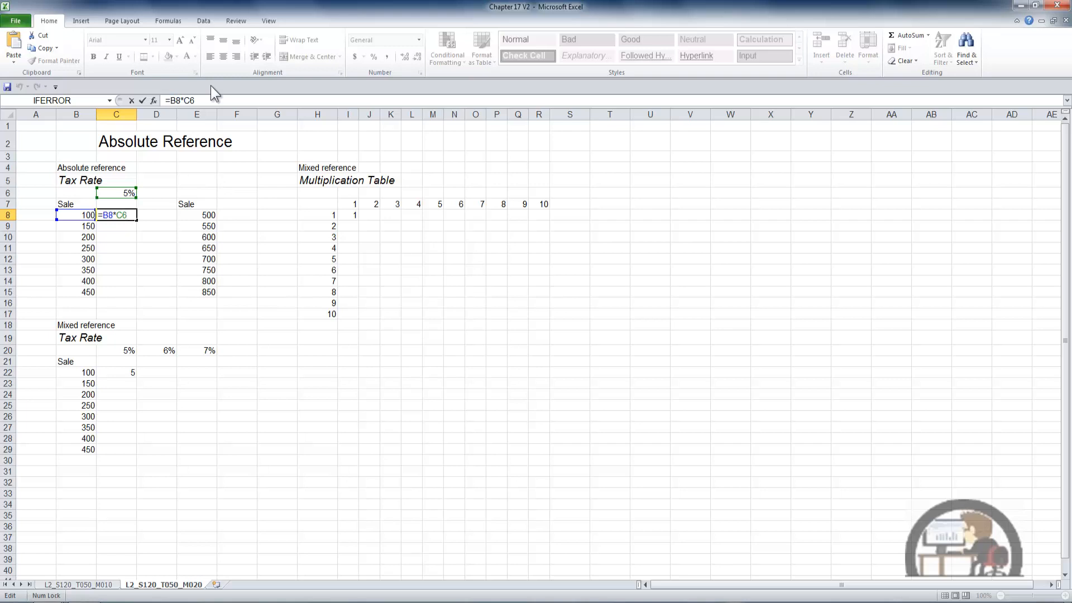
click(197, 100)
text($)
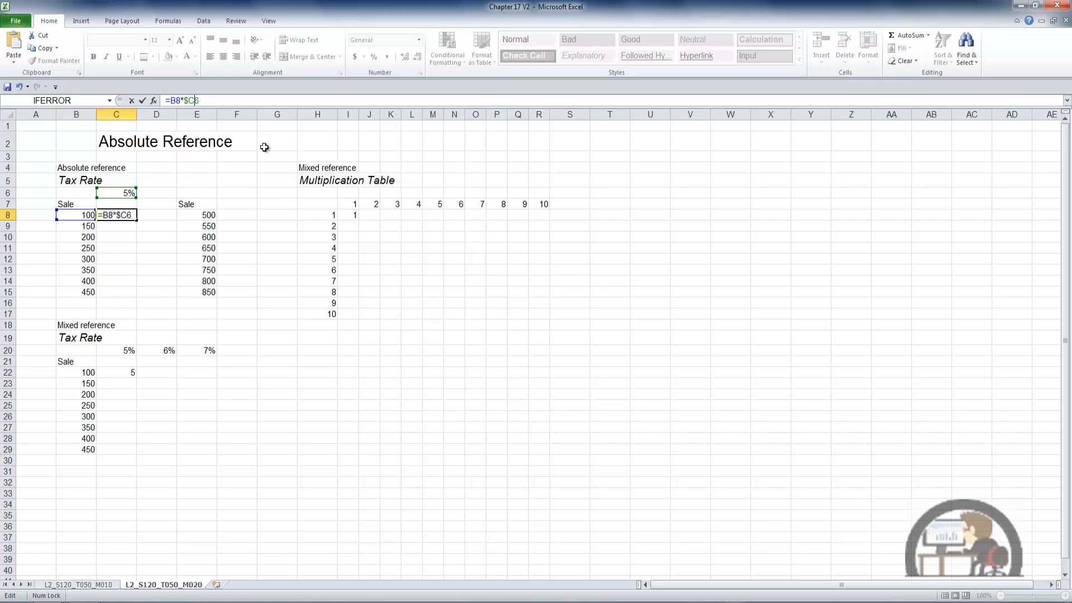
text($)
key(ctrl+Return)
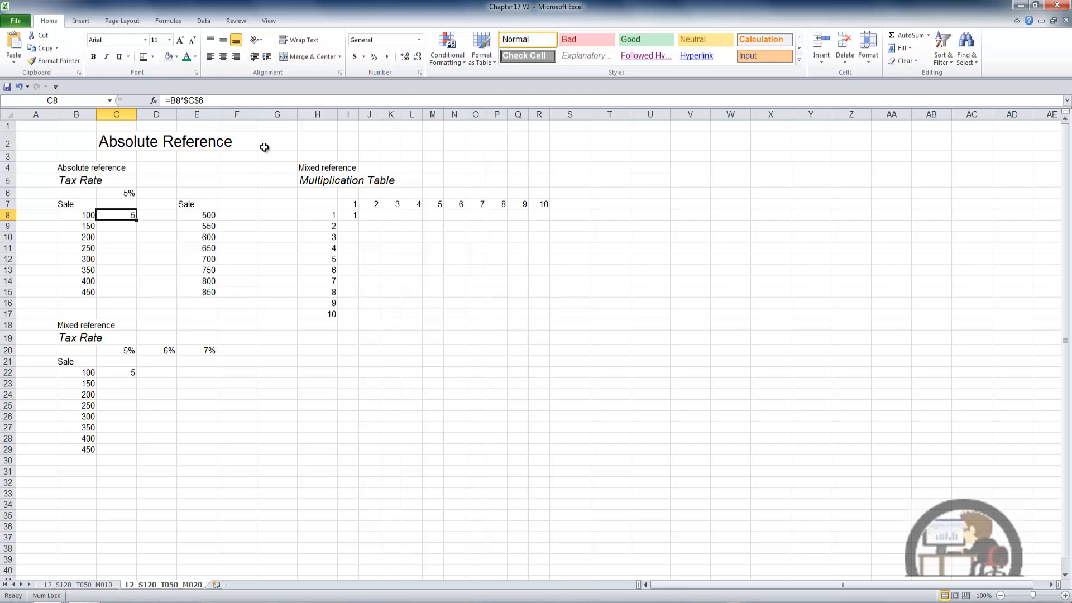
Step: Copy the C8 formula into C9 and check the cell references in both formulas
key(ctrl+c)
key(Down)
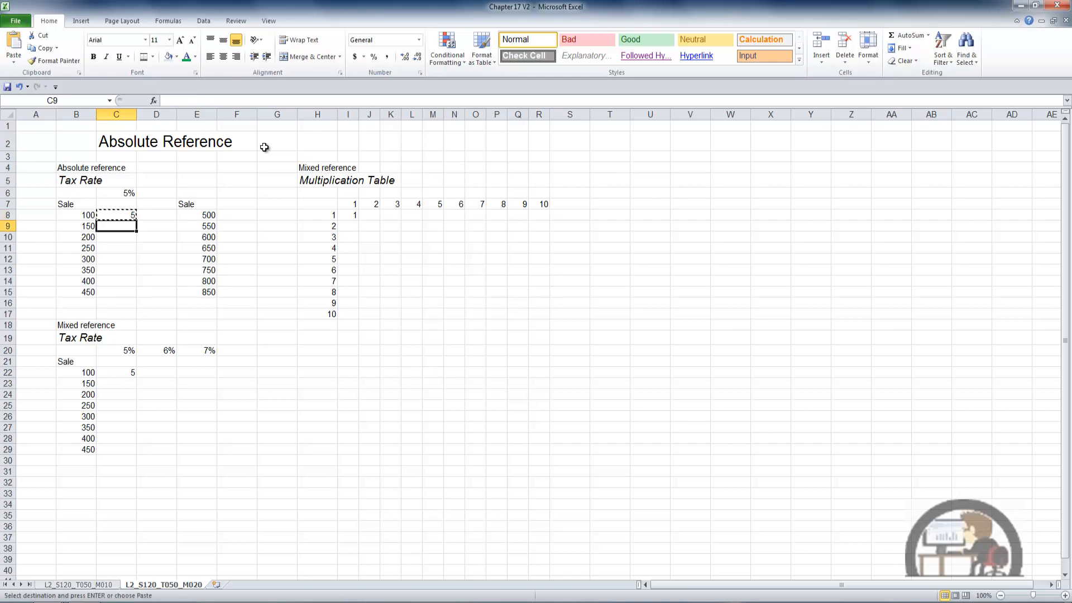
key(Return)
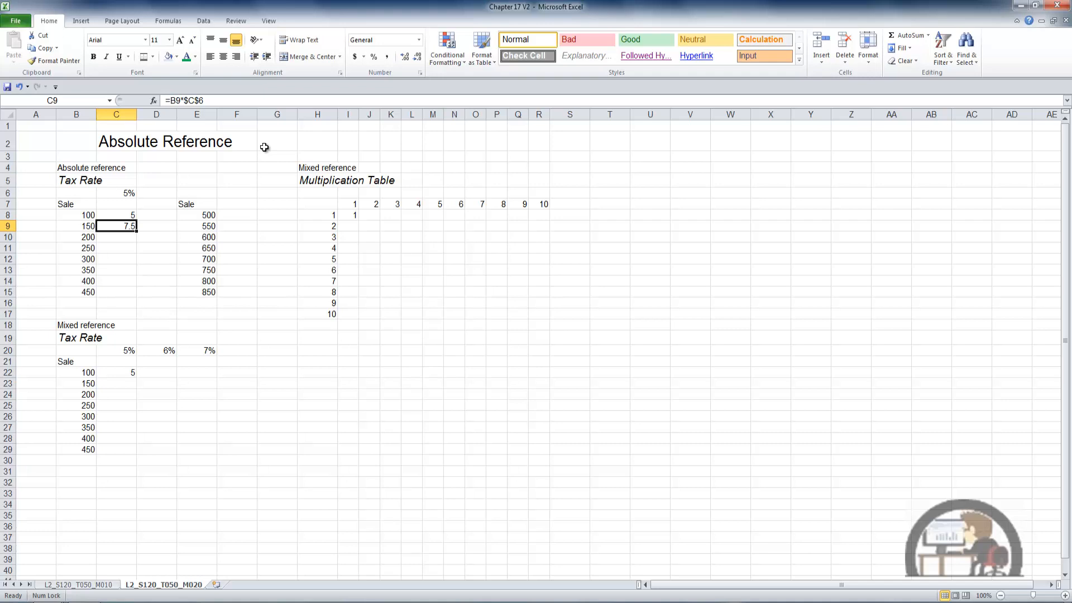
key(Up)
key(F2)
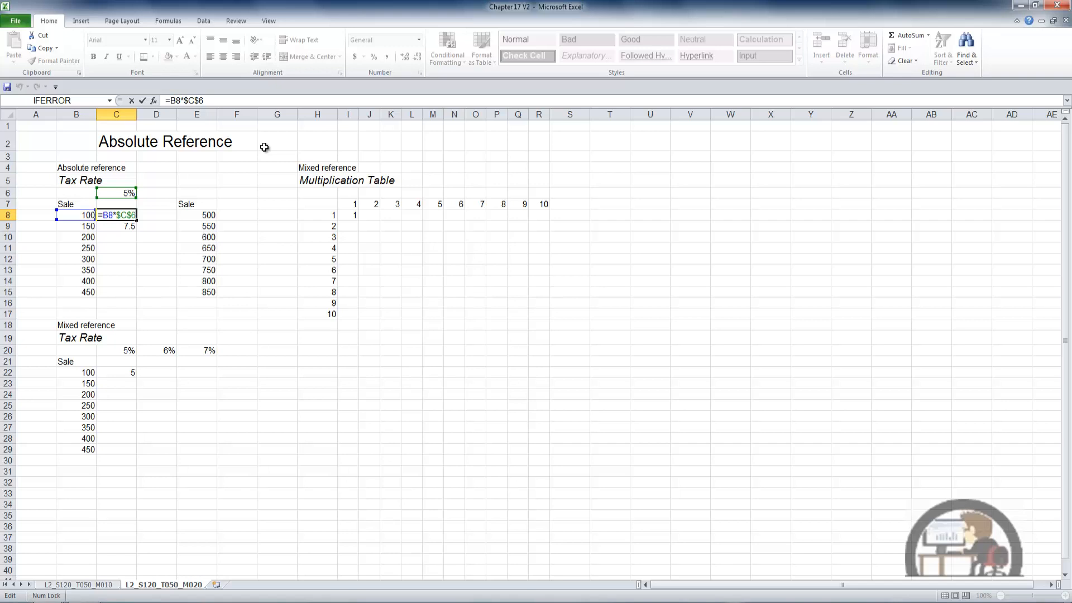
key(Escape)
key(Down)
key(F2)
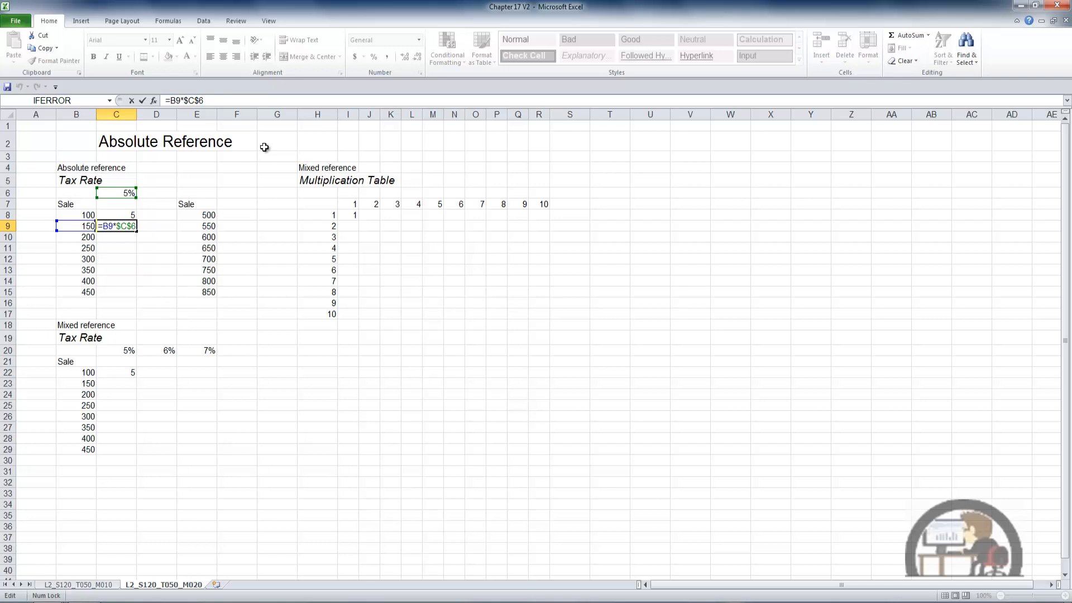
key(Escape)
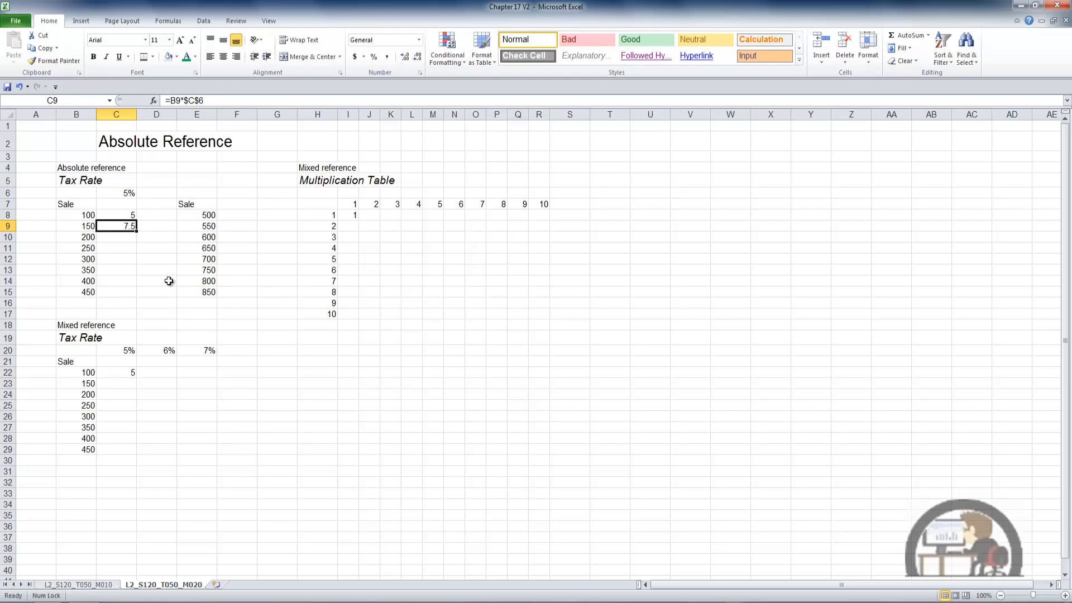
Step: Copy the C9 formula into the ranges C10:C15 and F8:F15
key(ctrl+c)
drag(119, 236, 126, 290)
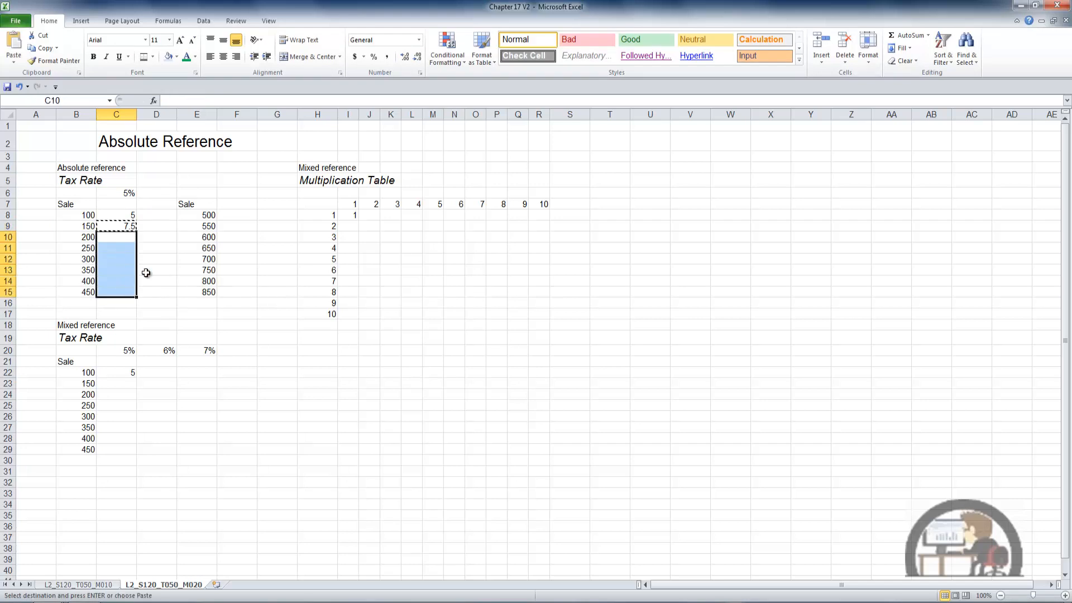
ctrl+drag(231, 215, 233, 291)
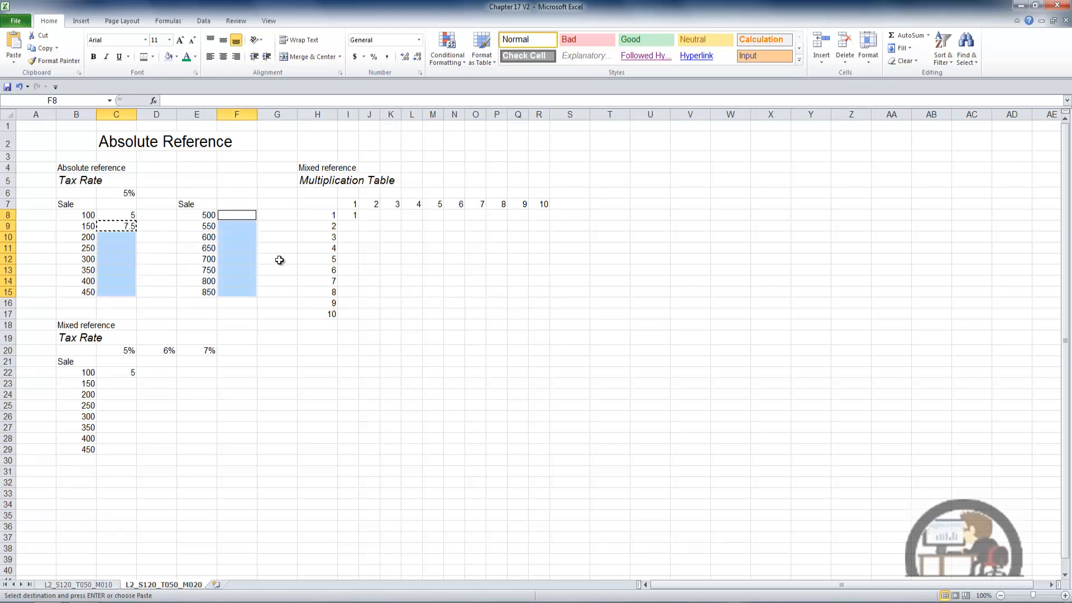
key(Return)
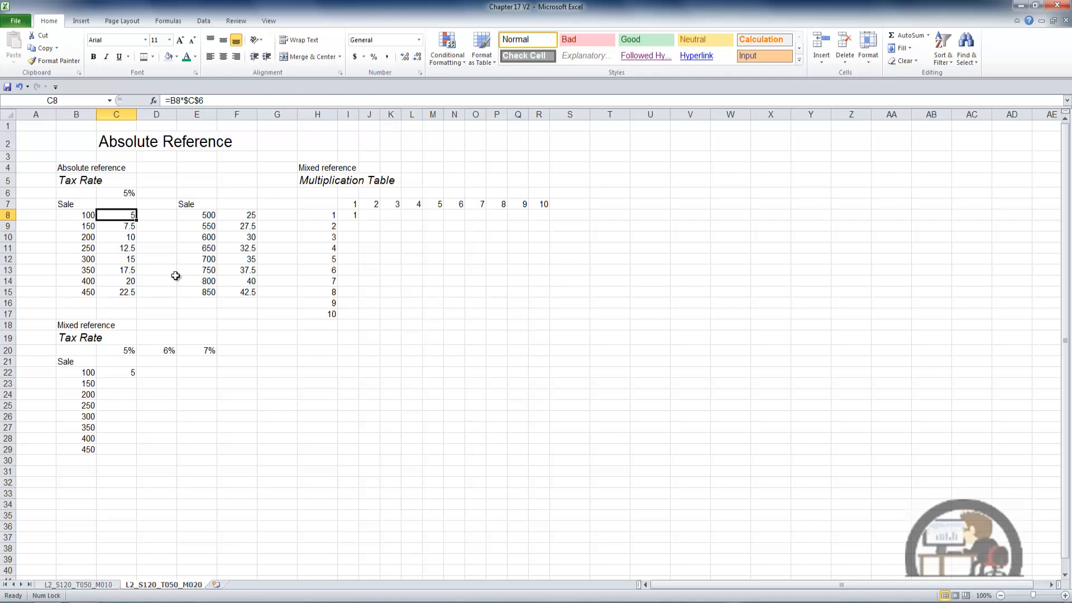
Step: Compare the cell references used by the formulas in C8 and F8
key(F2)
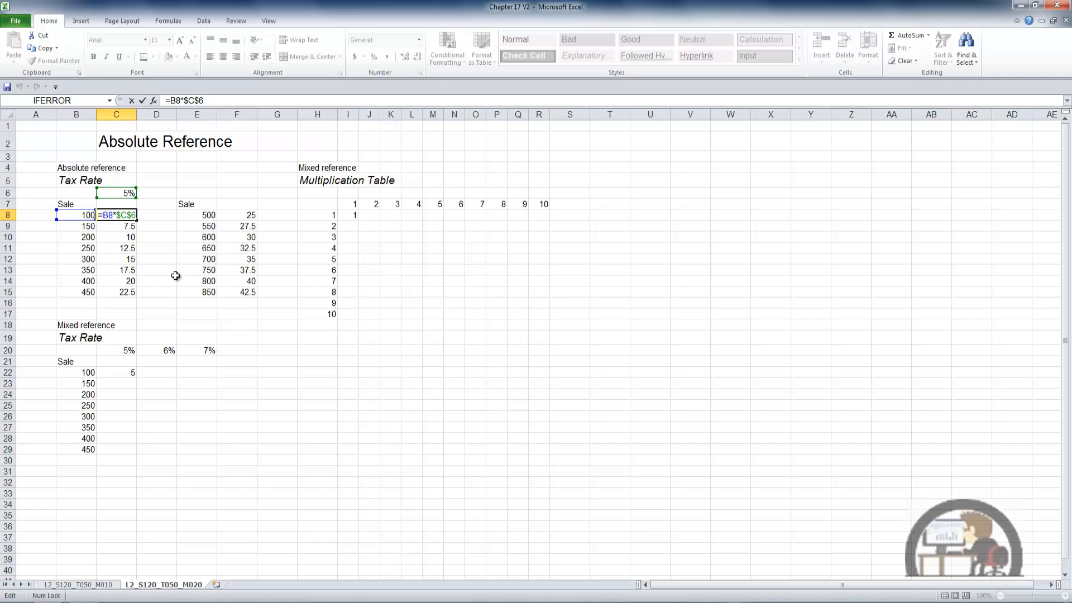
key(ctrl+Return)
key(Right)
key(Right)
key(Right)
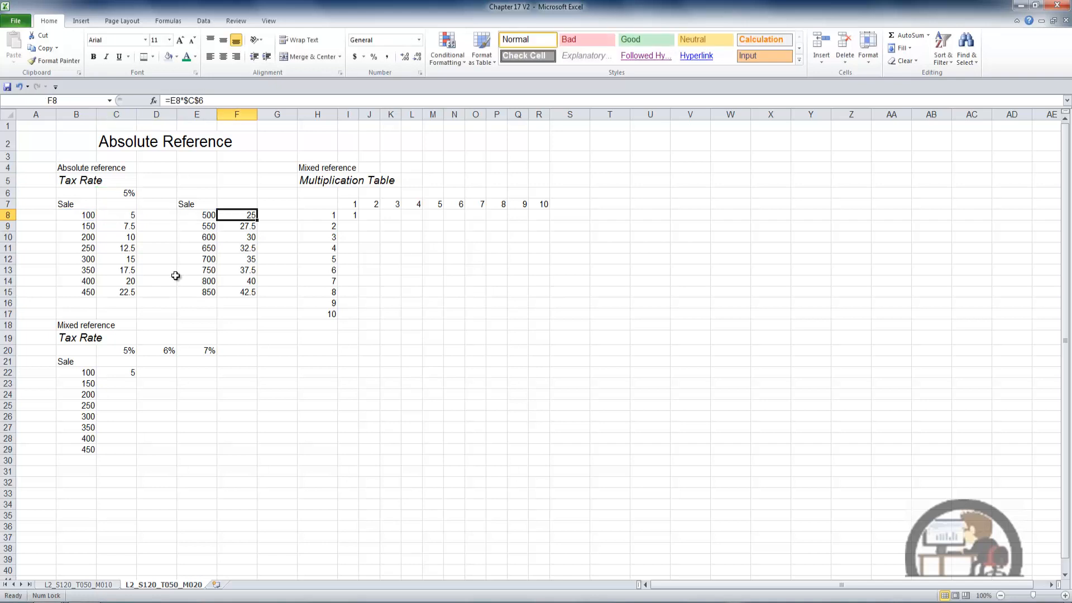
key(F2)
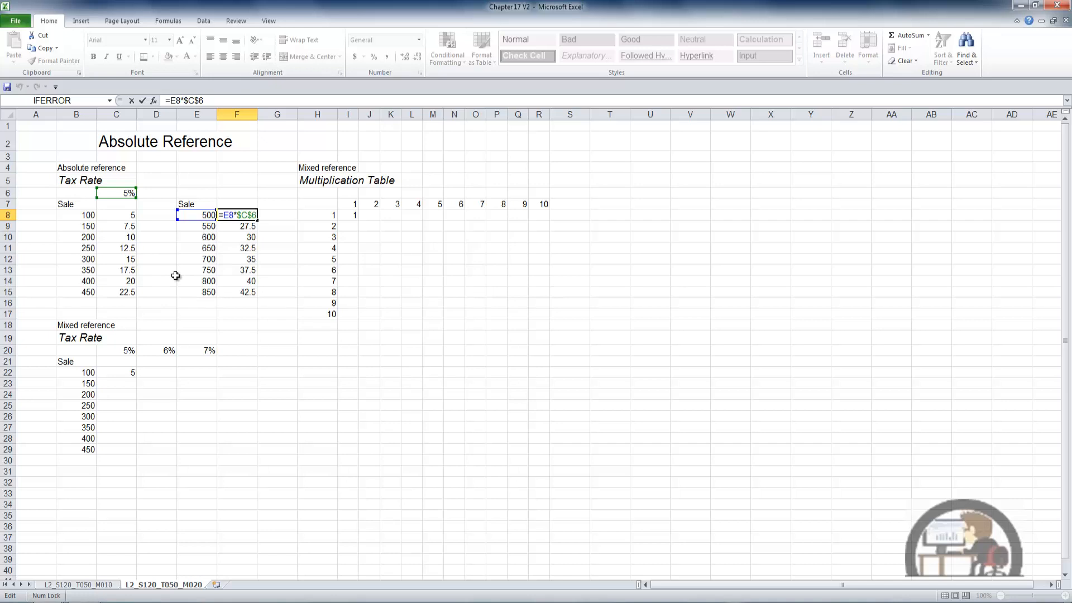
key(Escape)
key(Left)
key(Left)
key(Left)
key(F2)
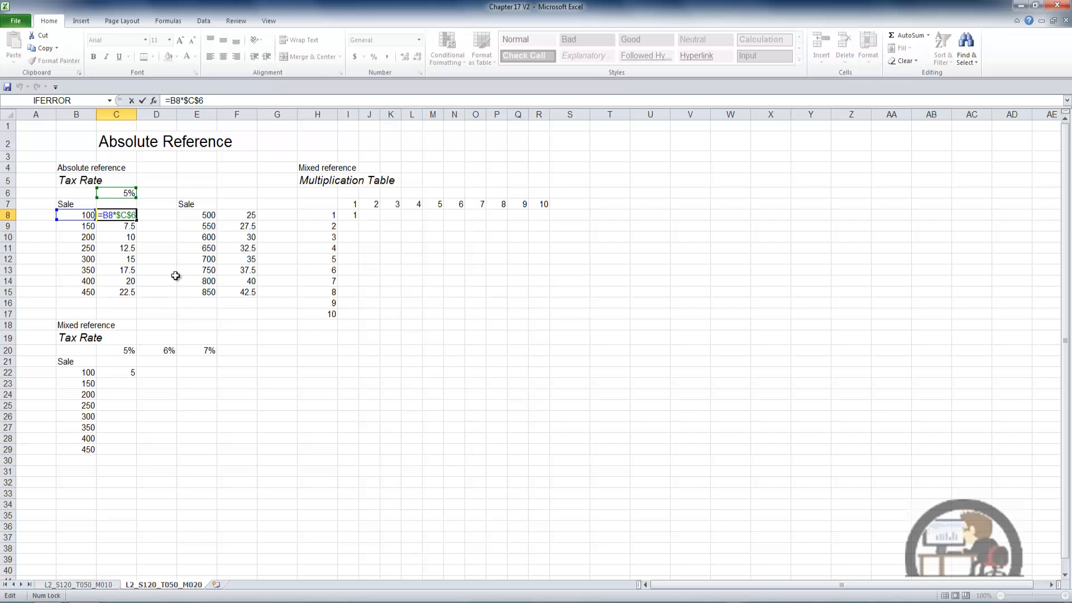
key(Tab)
key(Tab)
key(Tab)
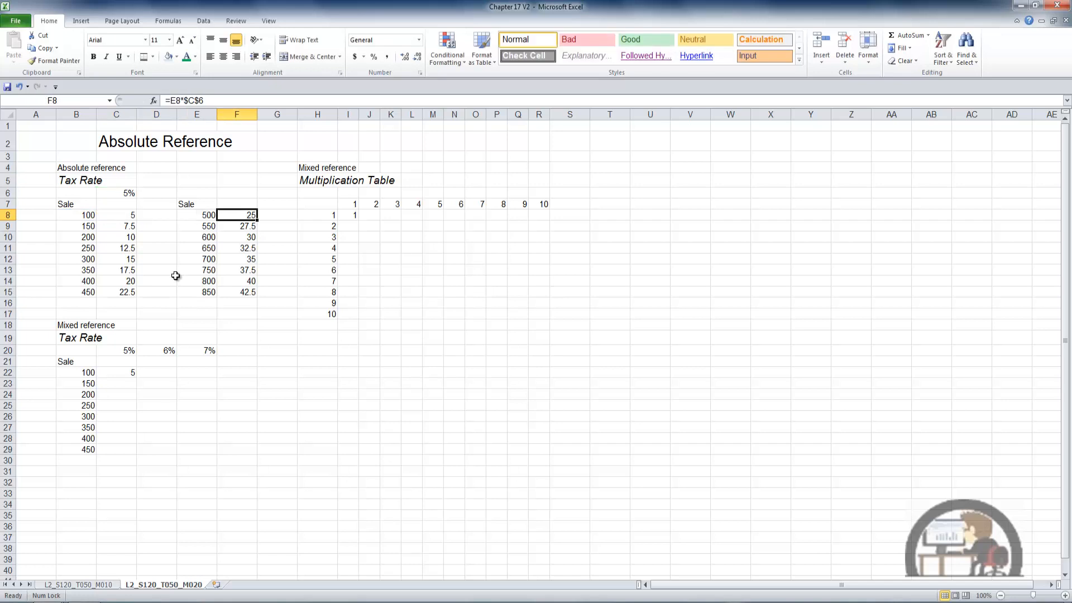
key(F2)
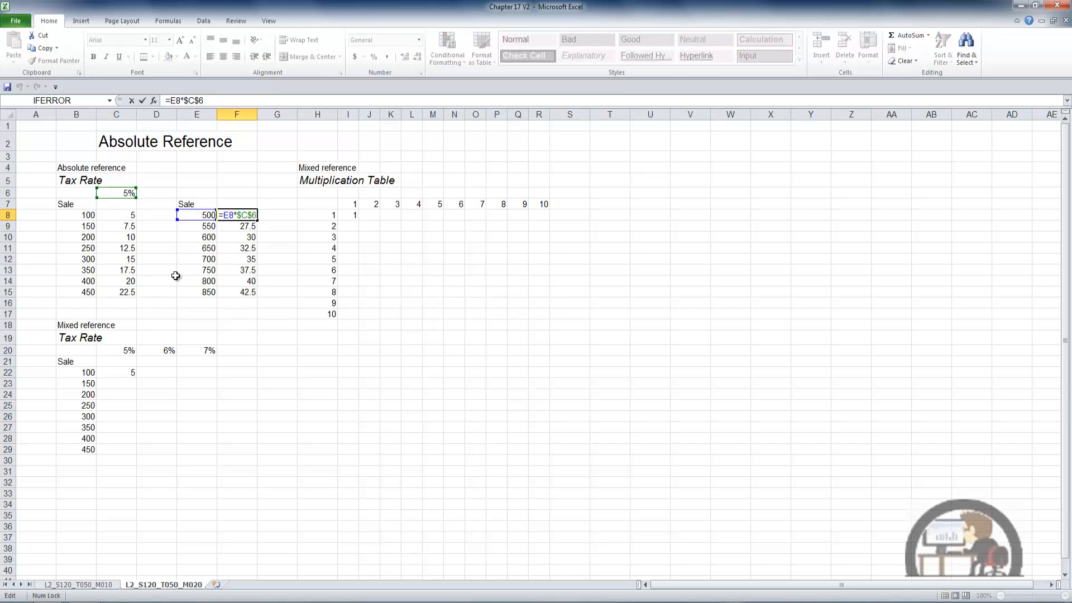
key(Escape)
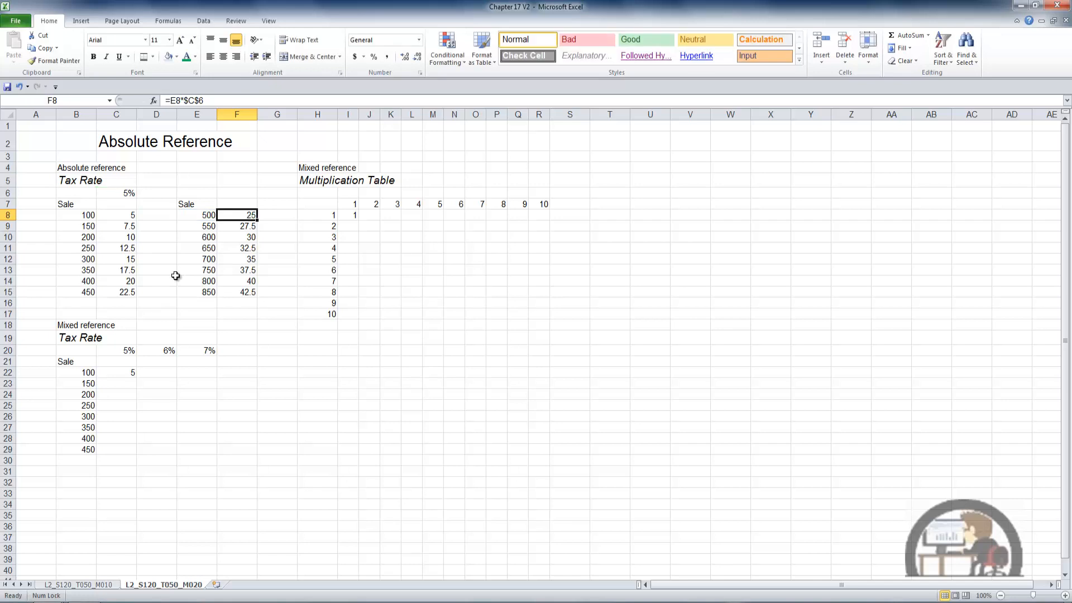
Step: Make the tax rate reference in C22 absolute so the formula reads =B22*$C$20
click(135, 371)
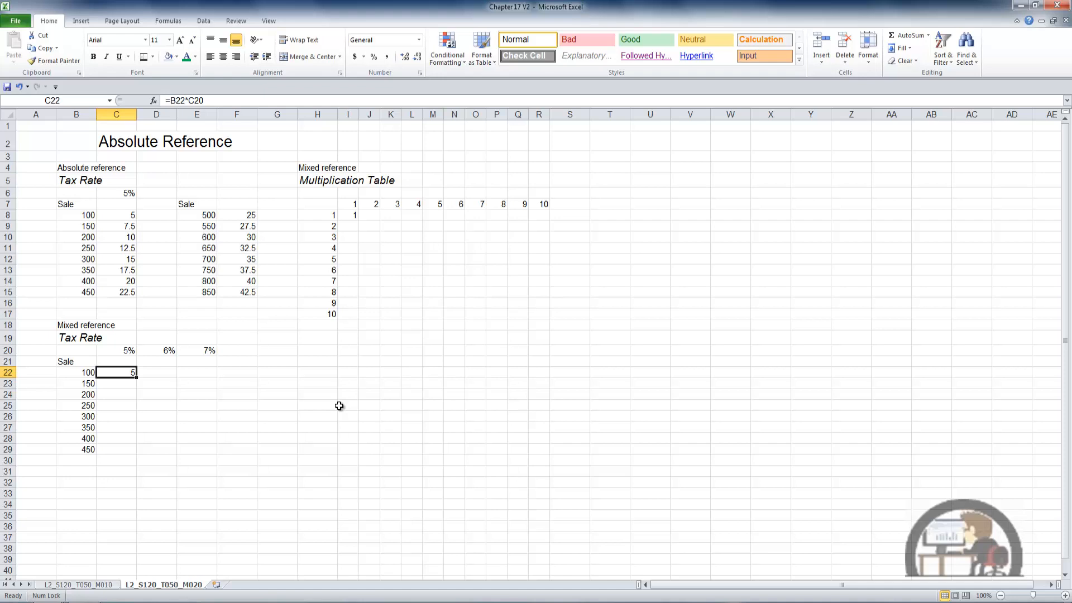
click(198, 103)
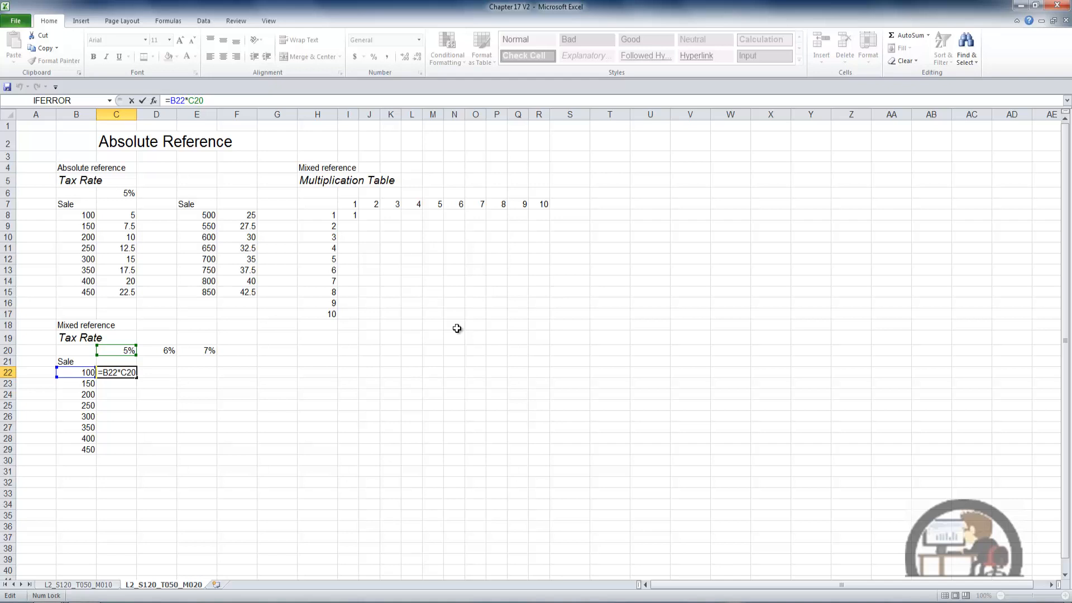
key(F4)
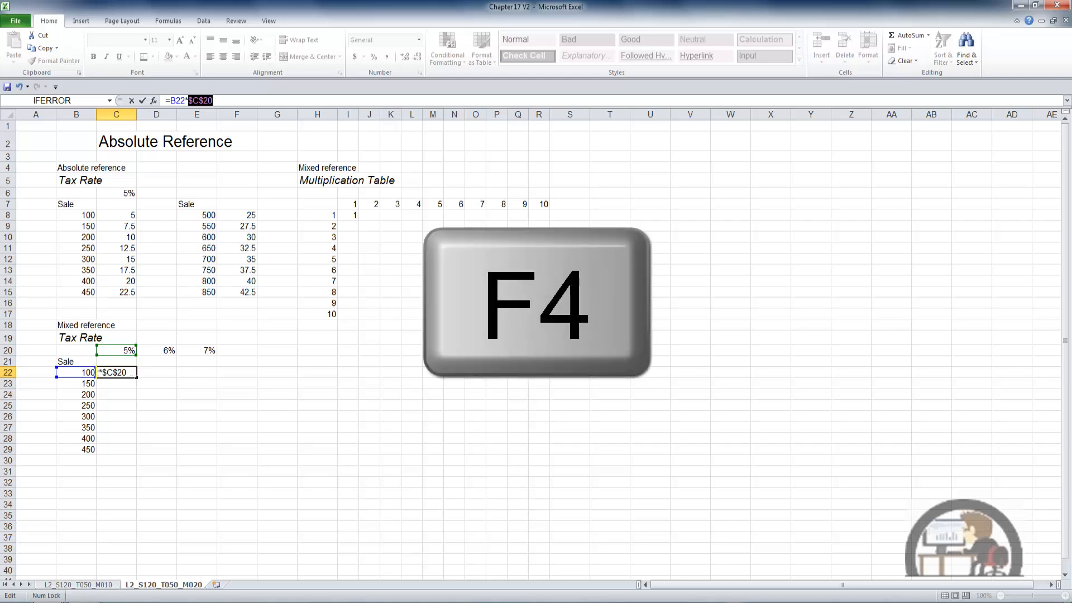
key(ctrl+Return)
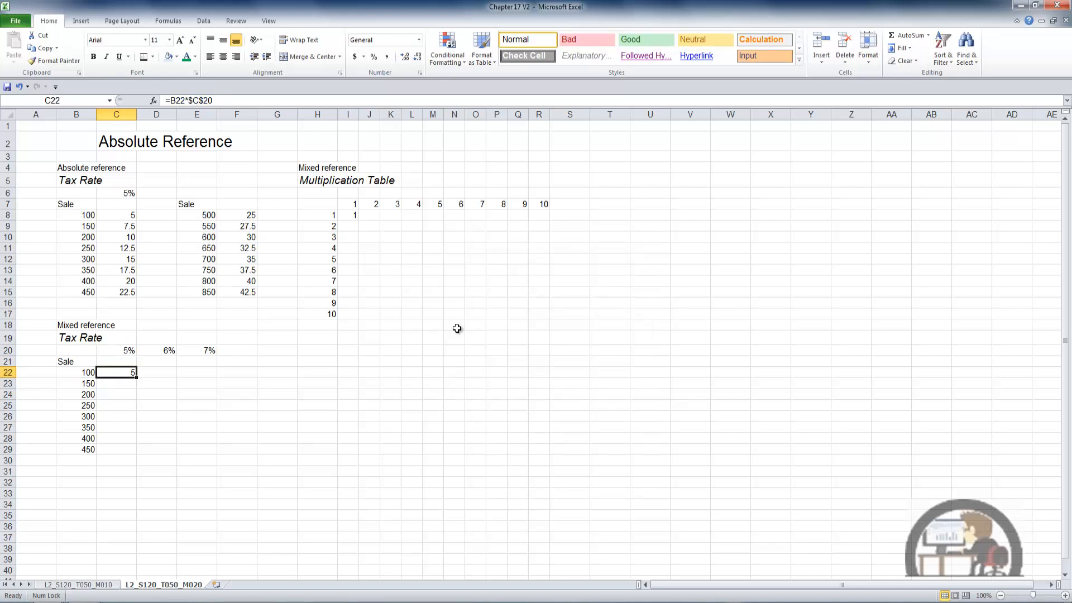
Step: Try copying the C22 formula to C23 and from there to D23, and inspect the references in D23
key(ctrl+c)
key(Down)
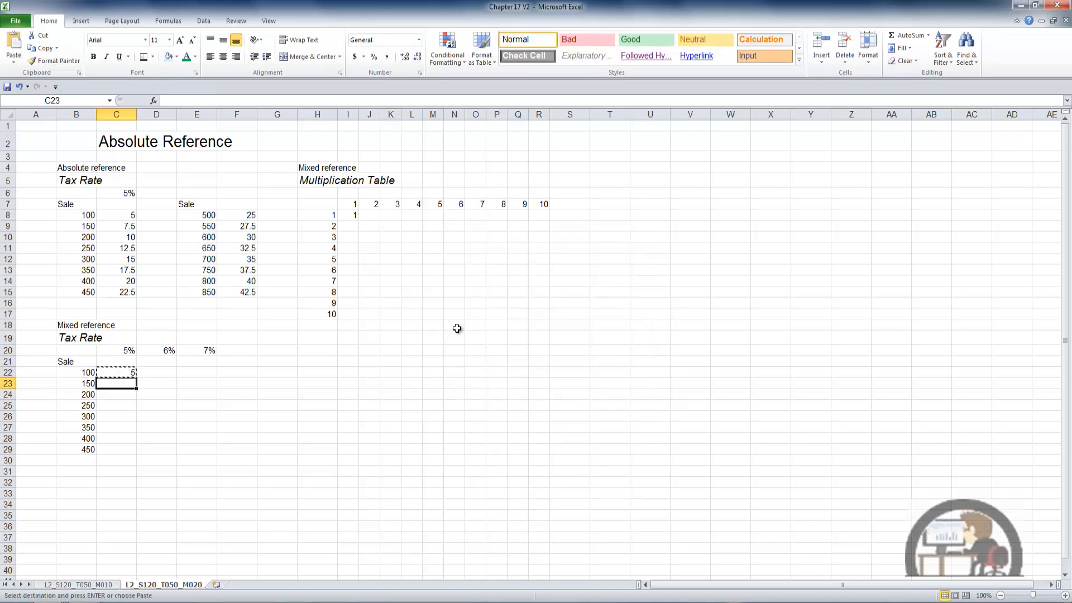
key(Return)
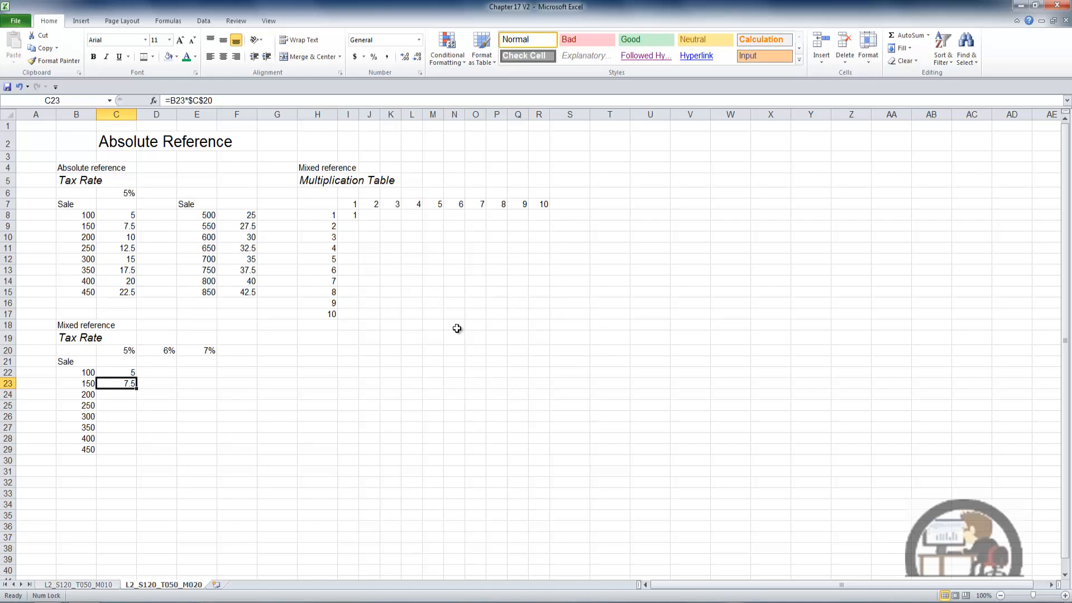
key(ctrl+c)
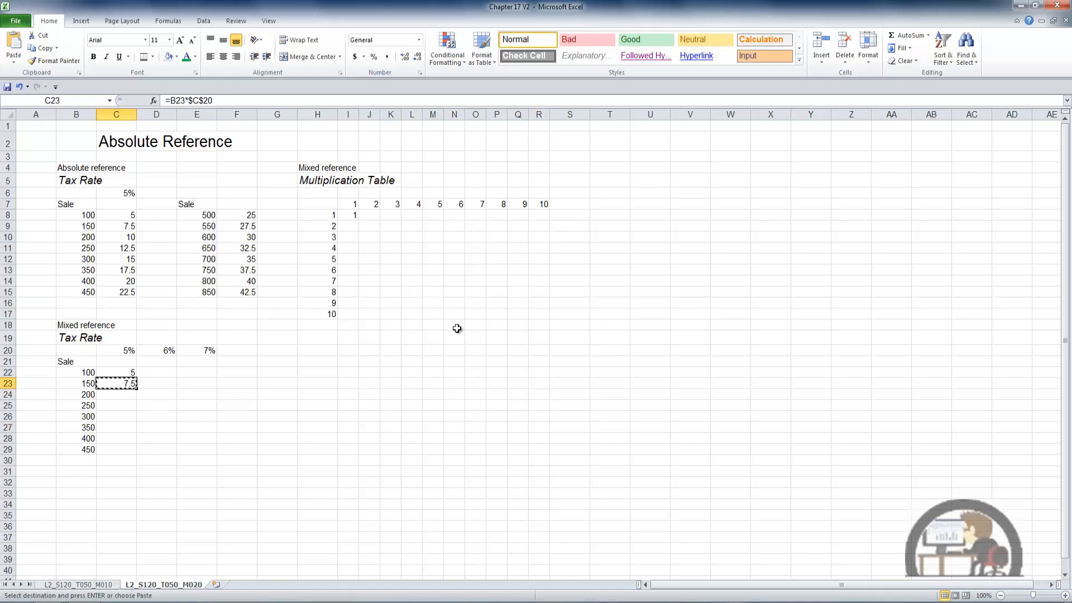
key(Right)
key(Return)
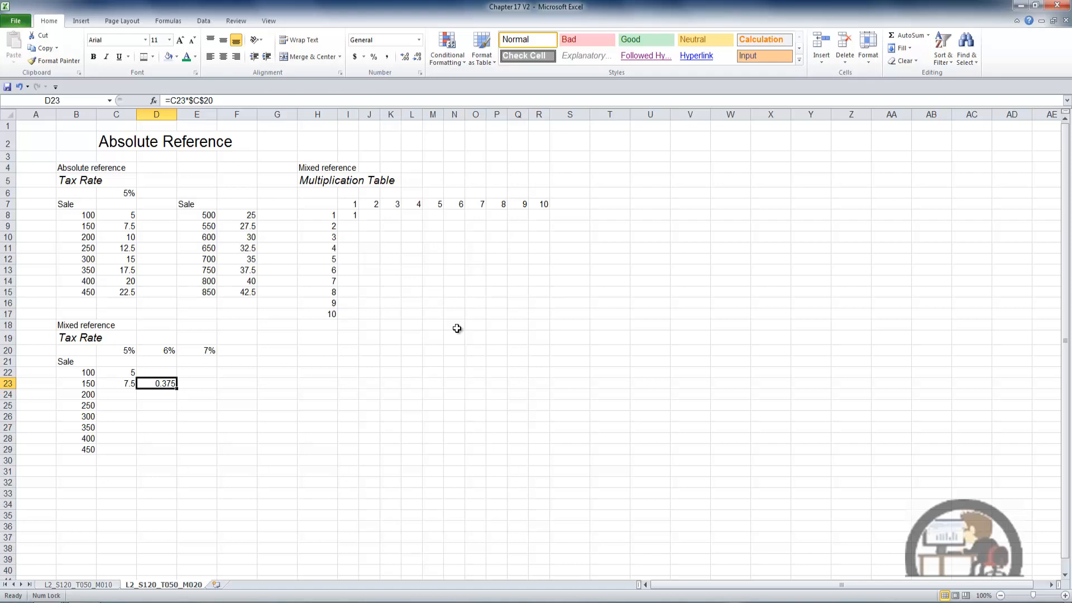
key(F2)
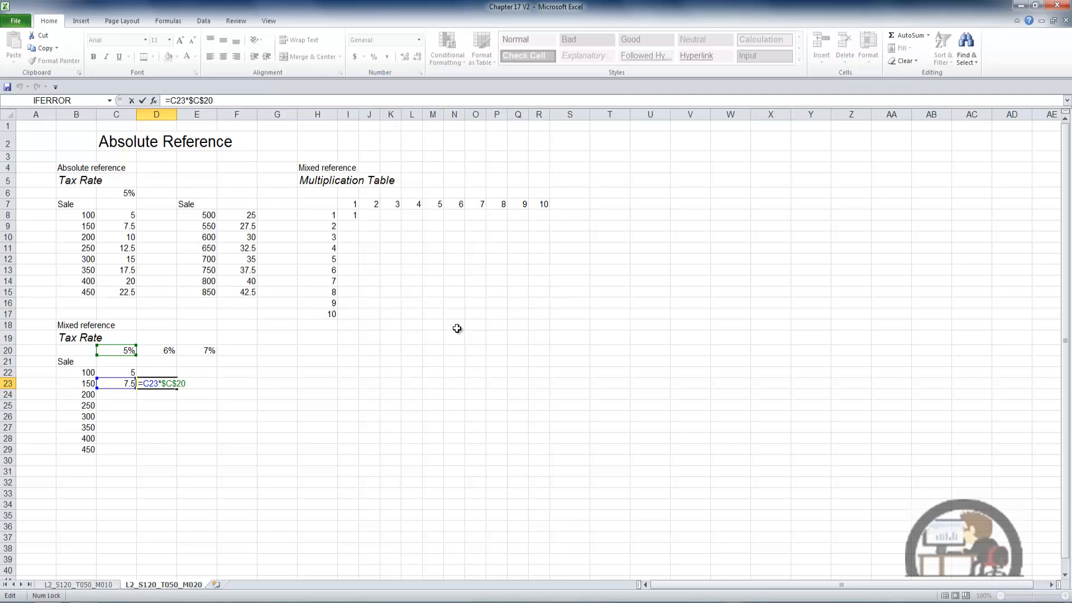
key(ctrl+Return)
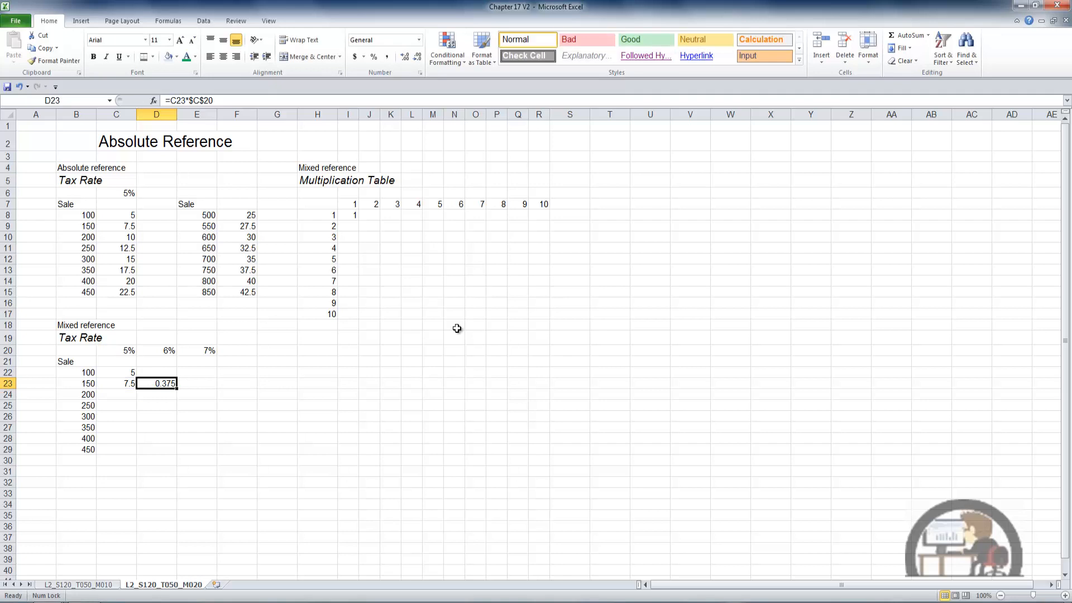
Step: Clear the test formulas from C23:D23 and return to cell C22
key(Left)
key(shift+Right)
key(Delete)
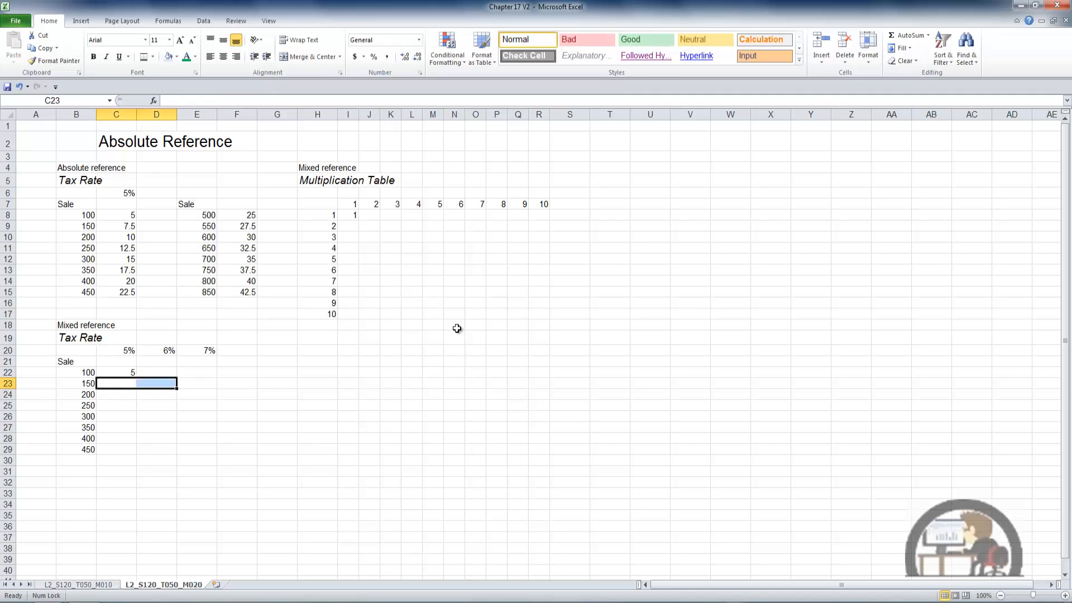
key(Up)
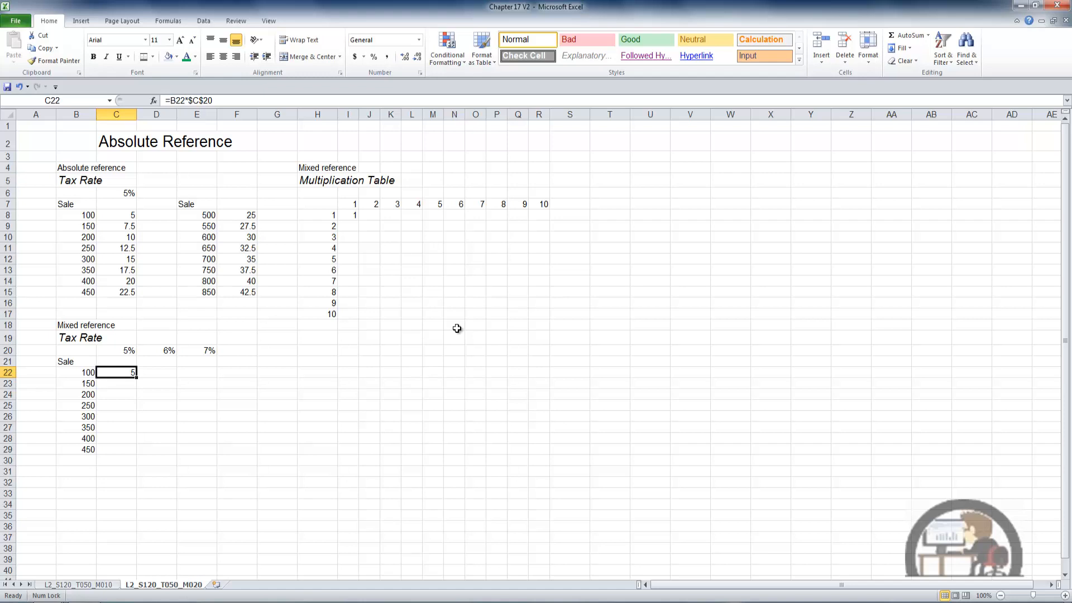
Step: Change the C22 formula to mixed references so it reads =$B22*C$20, keeping C22 selected
key(F2)
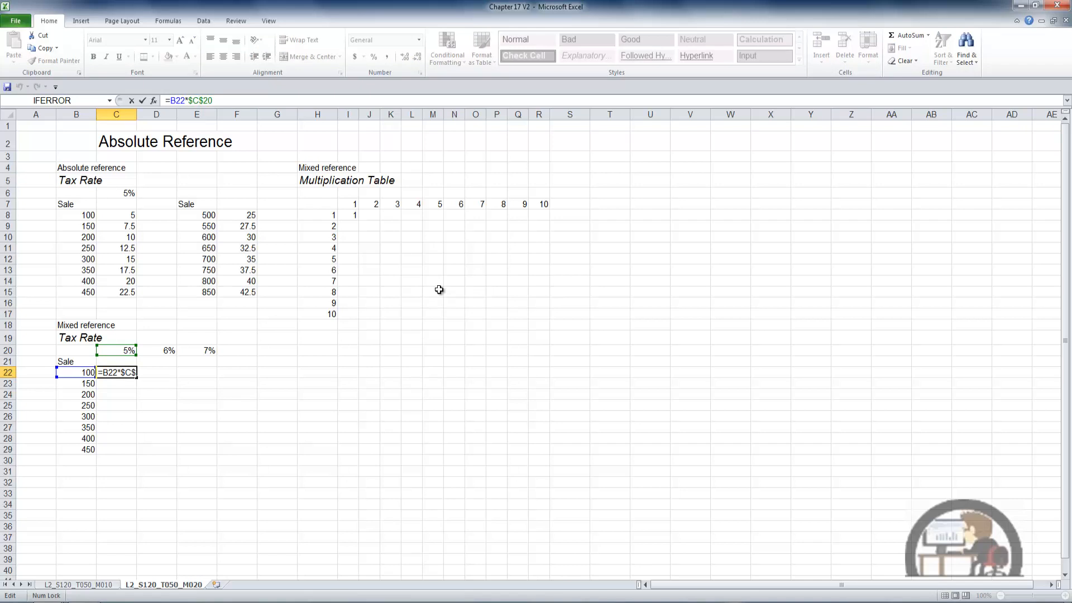
key(F4)
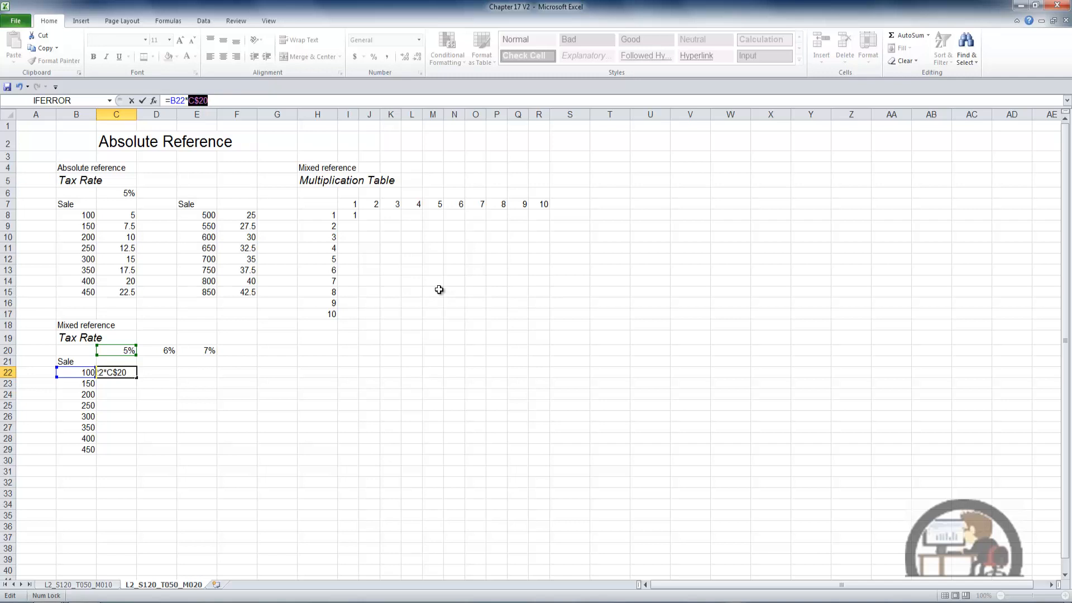
key(F4)
key(F4)
click(182, 100)
key(F4)
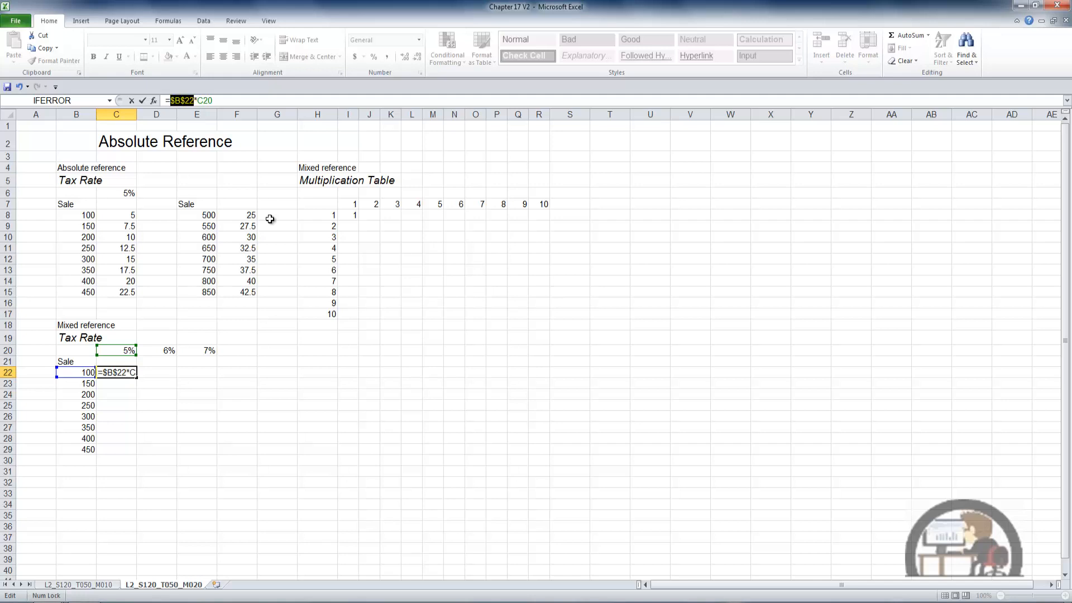
key(F4)
key(F4)
click(198, 103)
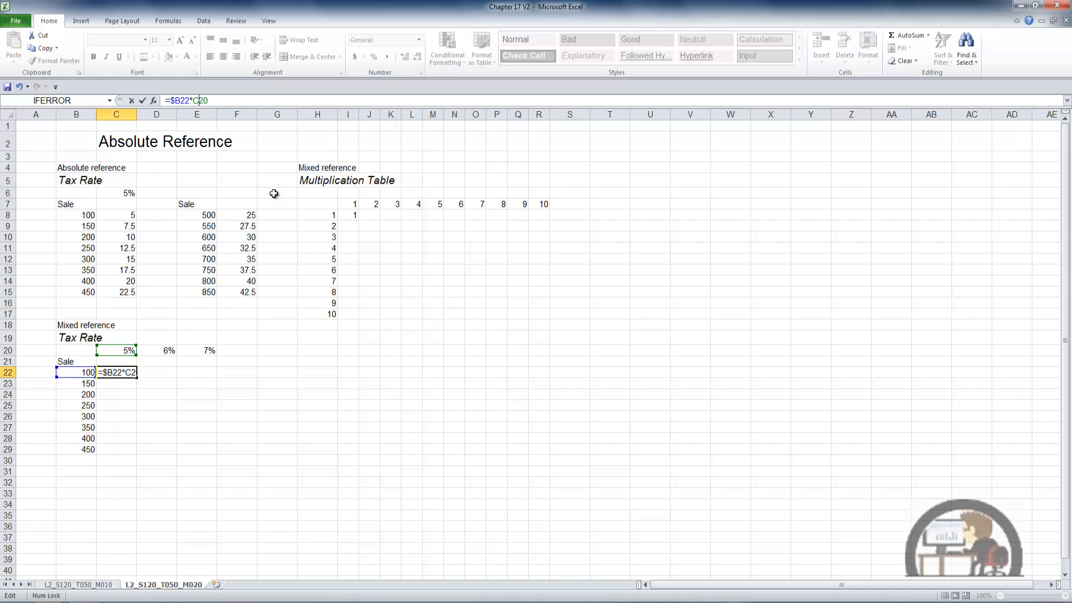
key(F4)
key(F4)
key(ctrl+Return)
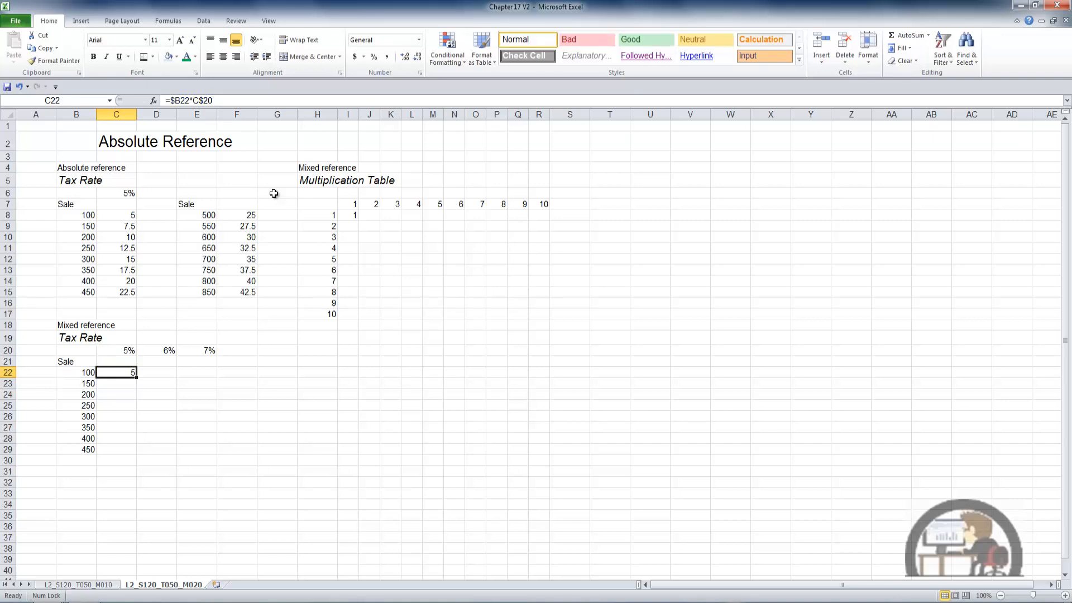
Step: Copy the C22 formula across the whole lower tax rate table, C22:E29
key(ctrl+c)
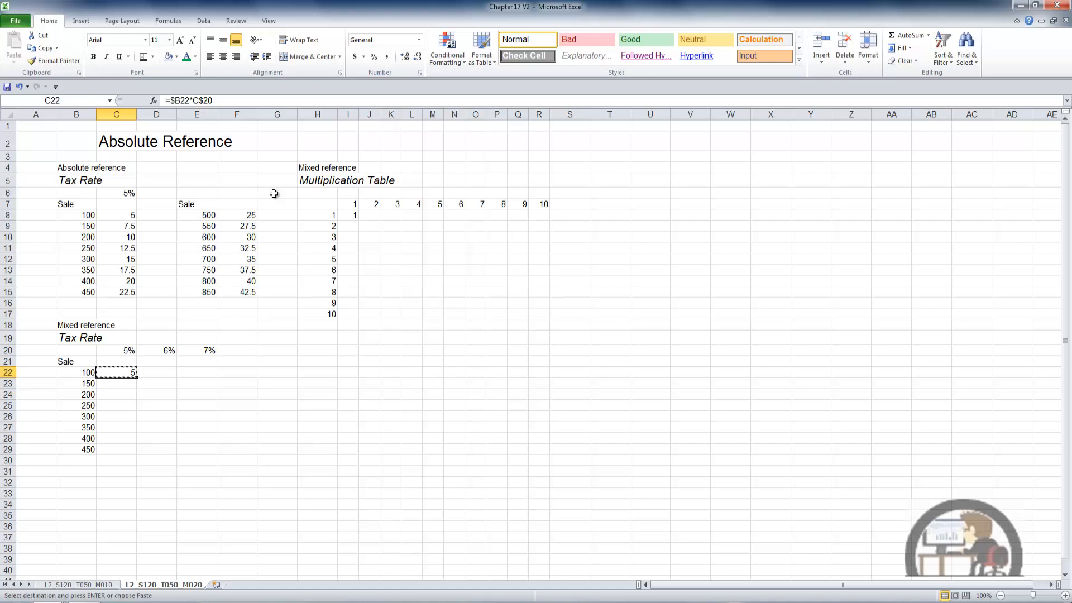
key(shift+Right)
key(shift+Right)
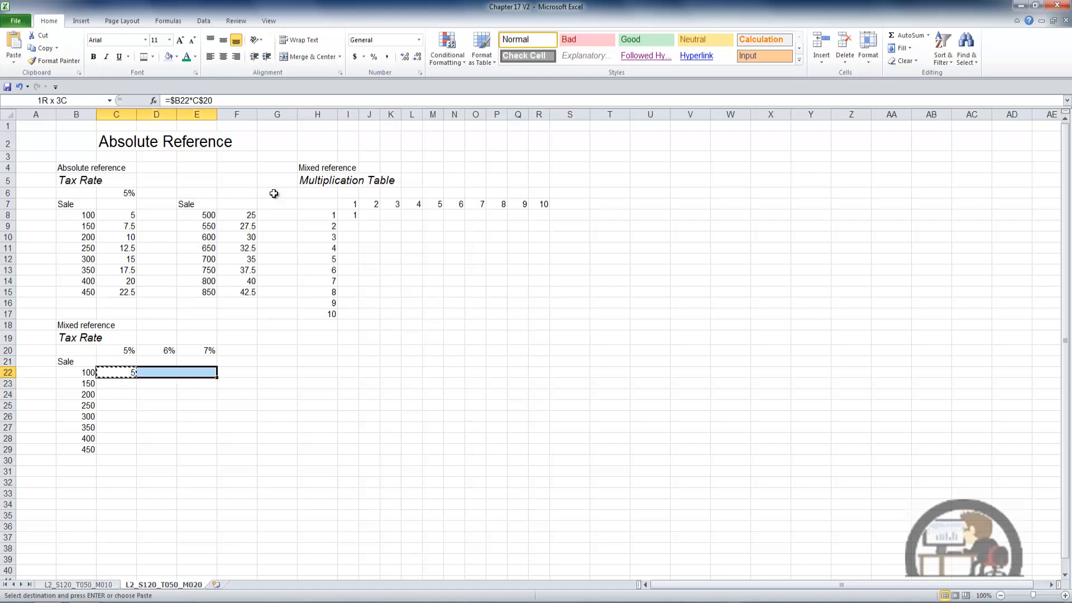
key(shift+Down)
key(shift+Down)
key(shift+Down)
key(shift+Down)
key(shift+Down)
key(shift+Down)
key(shift+Down)
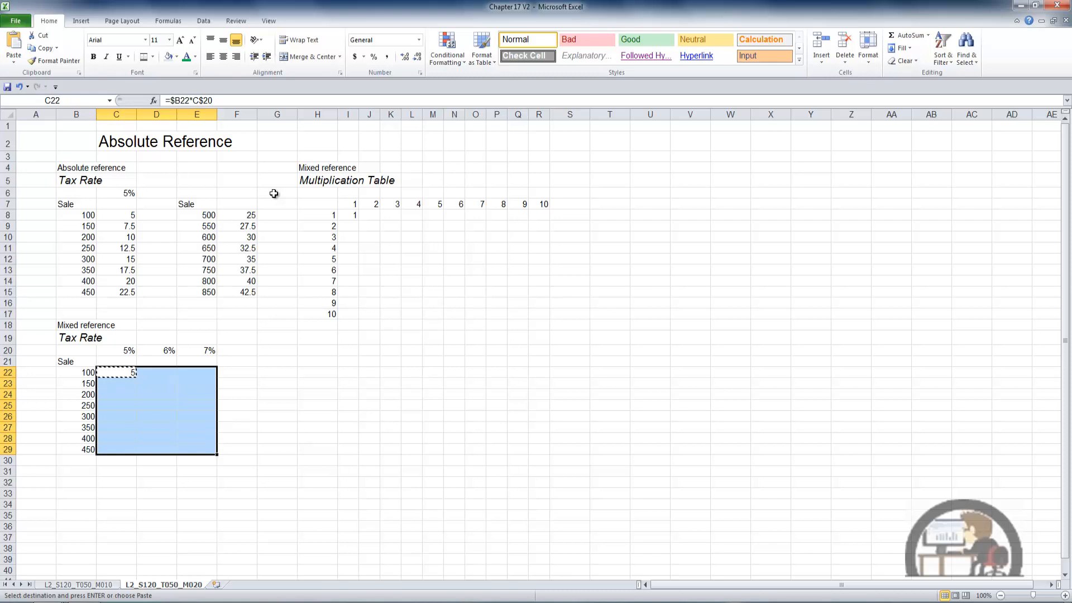
key(Return)
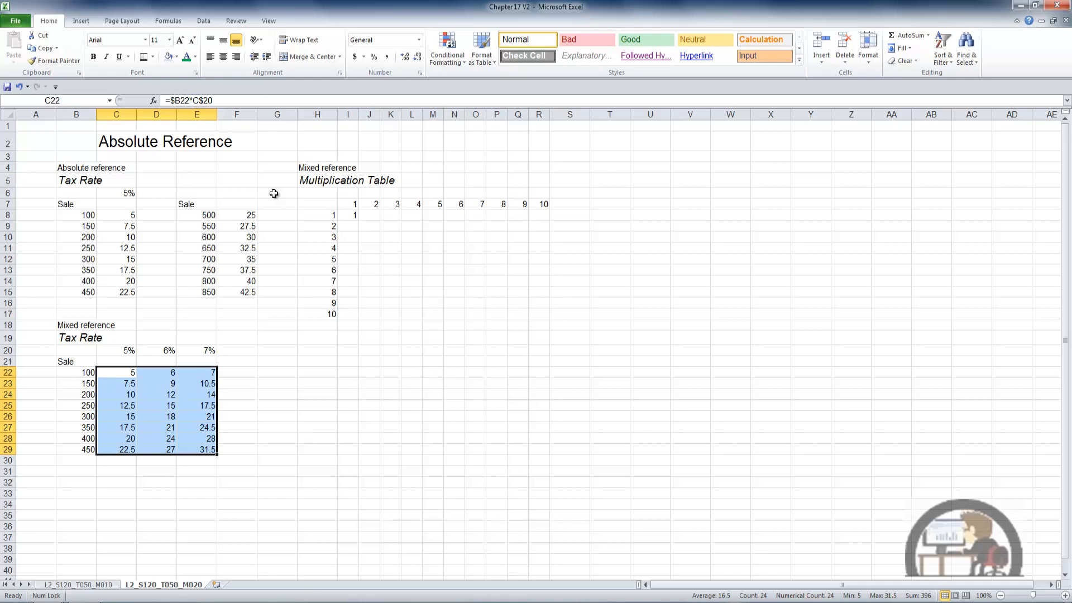
Step: Inspect the cell references in the copied formulas in C22, D22, E22, E23 and D23 without changing them
click(124, 373)
key(F2)
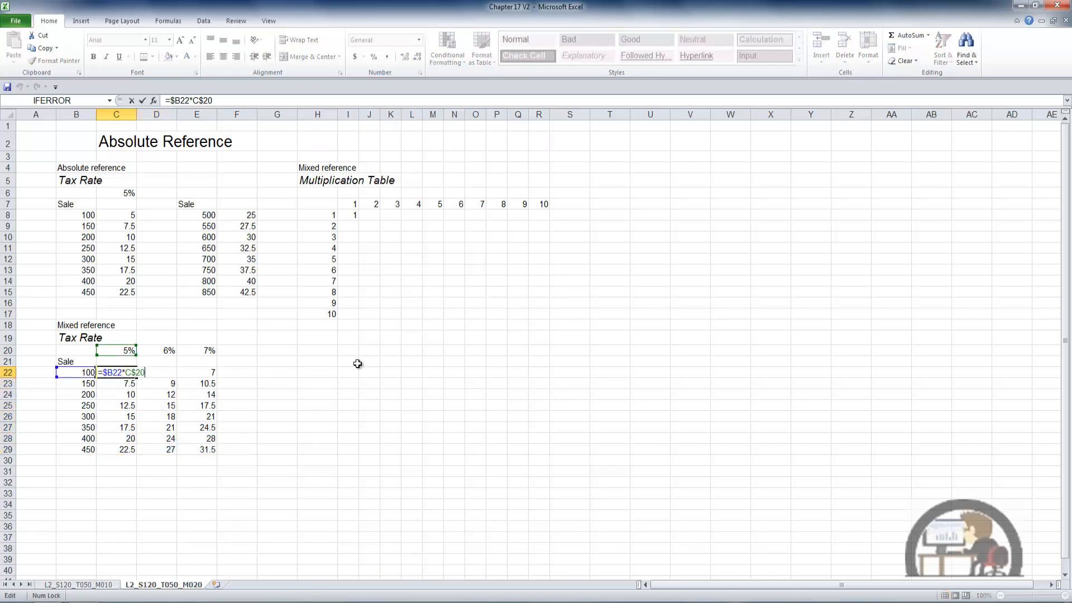
key(Tab)
key(F2)
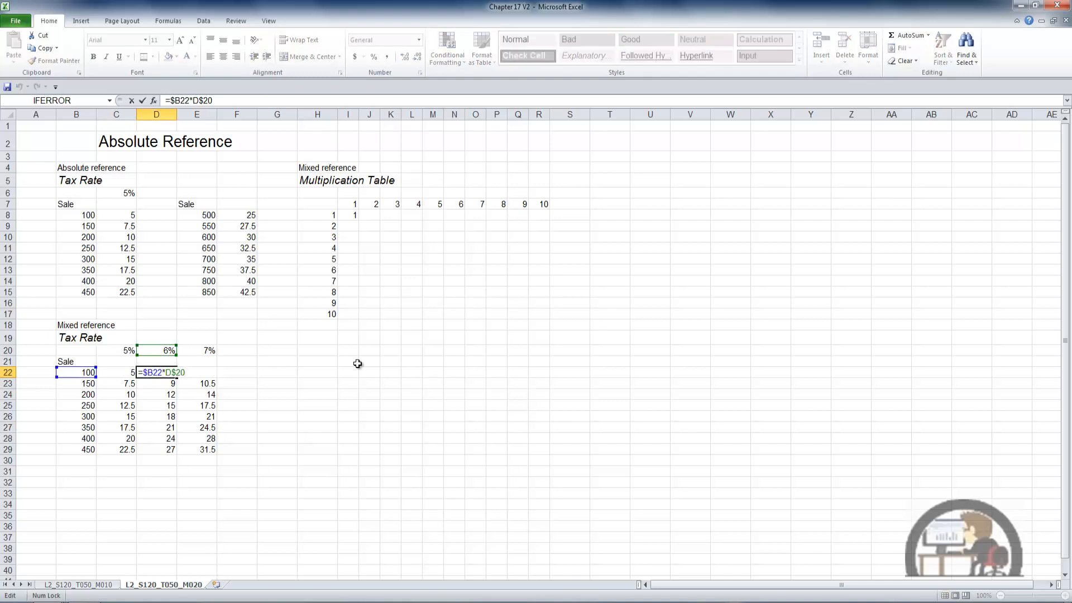
key(Escape)
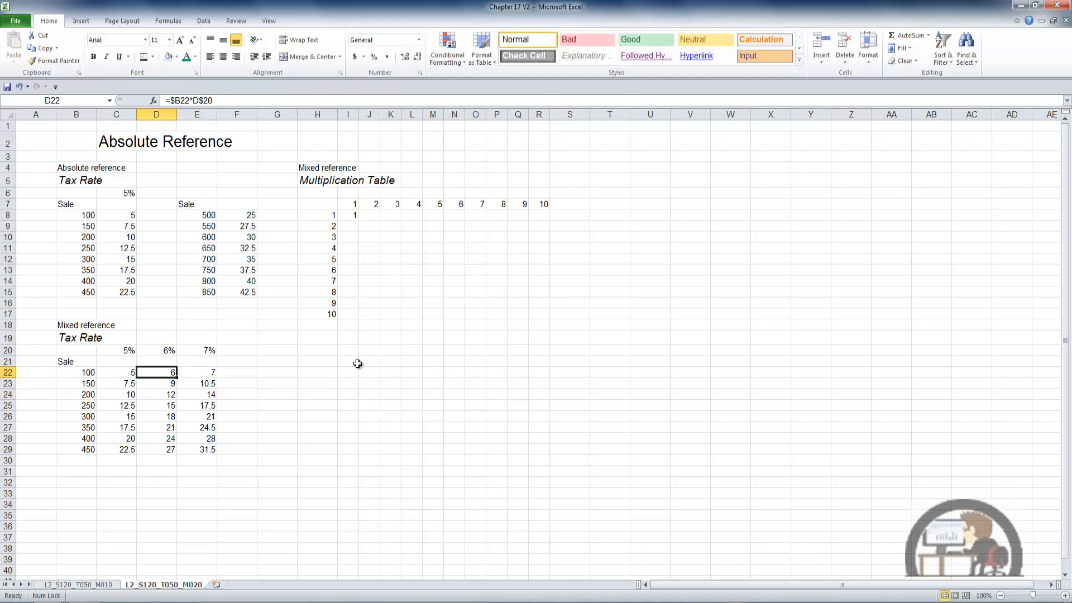
key(Tab)
key(F2)
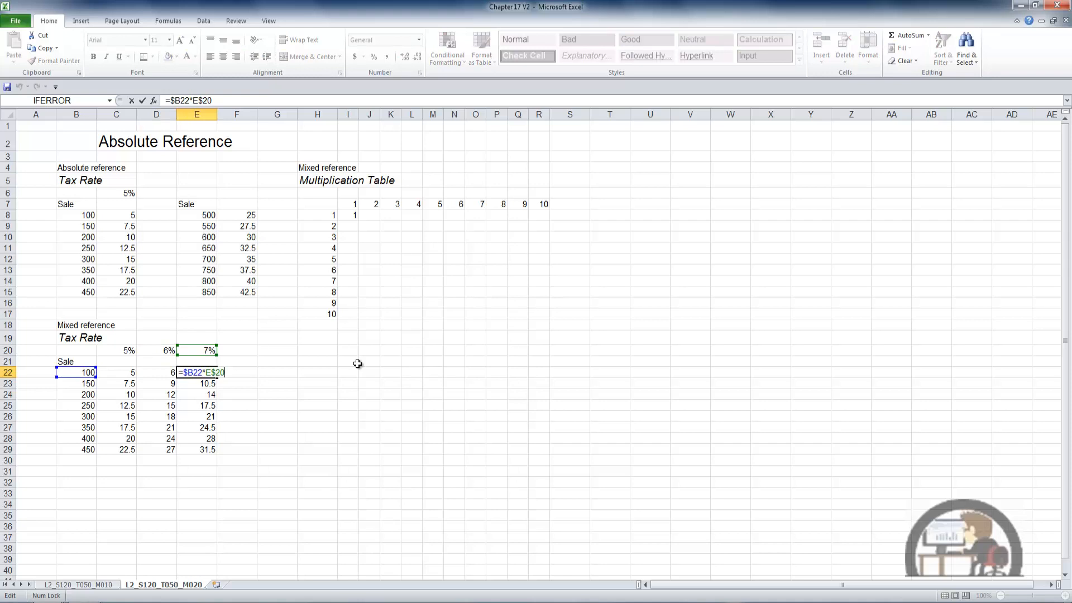
key(Escape)
key(Down)
key(F2)
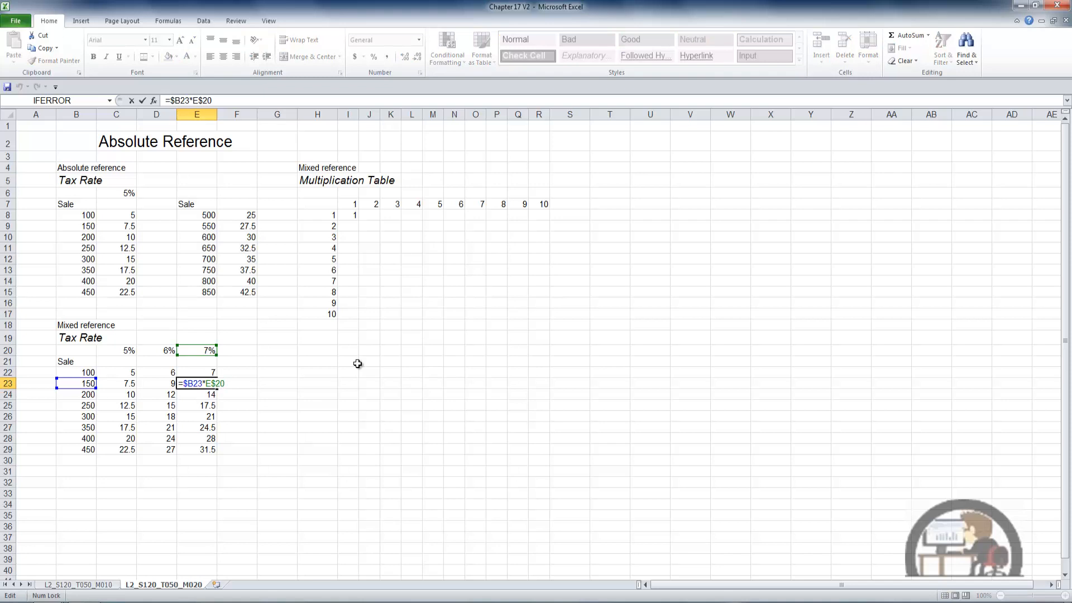
key(Escape)
key(Left)
key(F2)
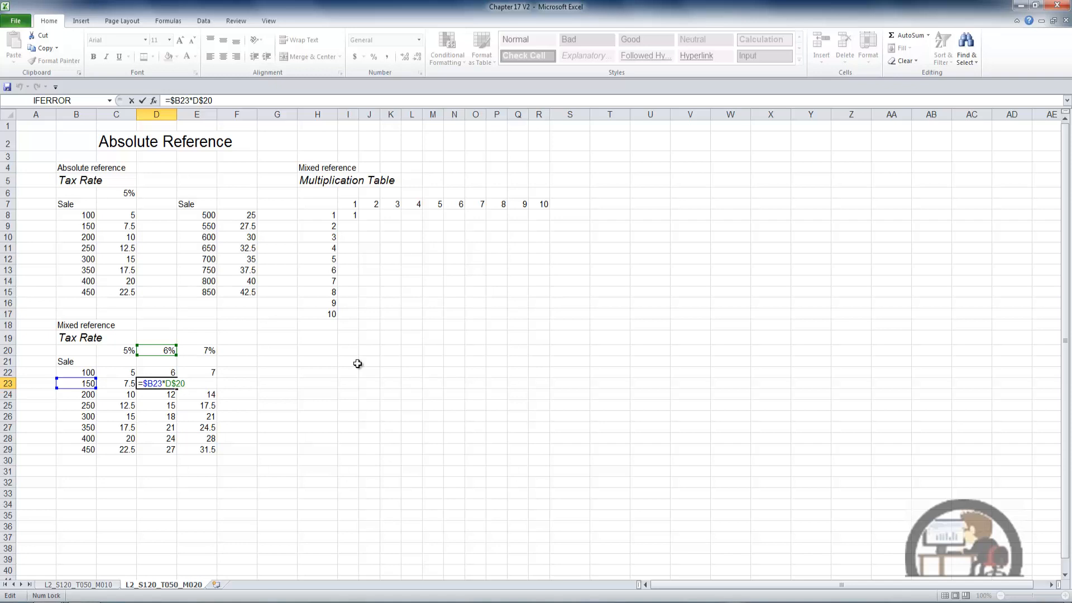
key(Escape)
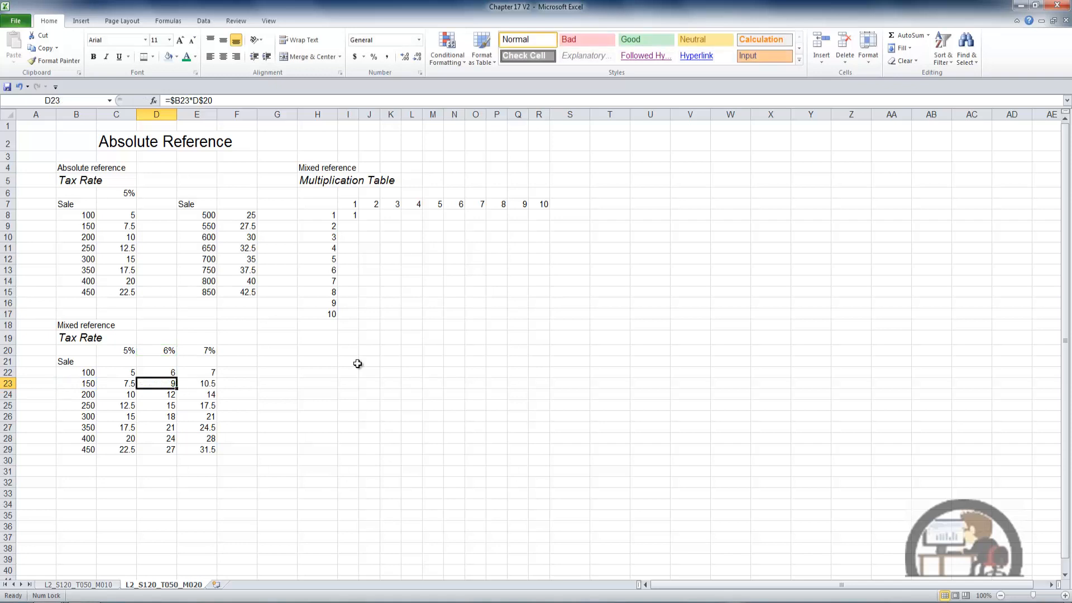
Step: Change the multiplication table formula in I8 to mixed references so it reads =$H8*I$7
click(349, 217)
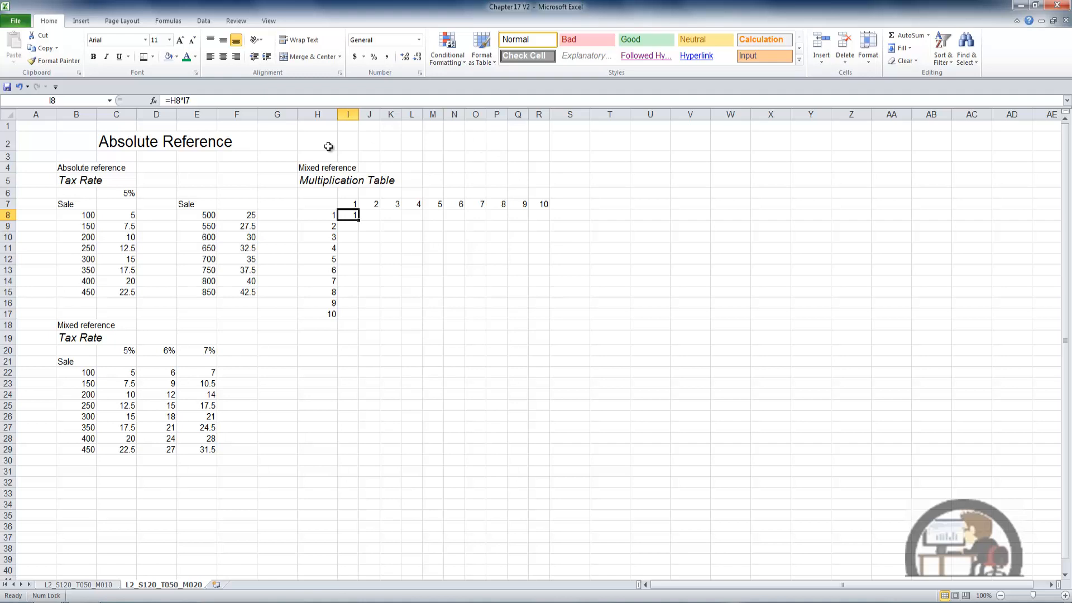
key(F2)
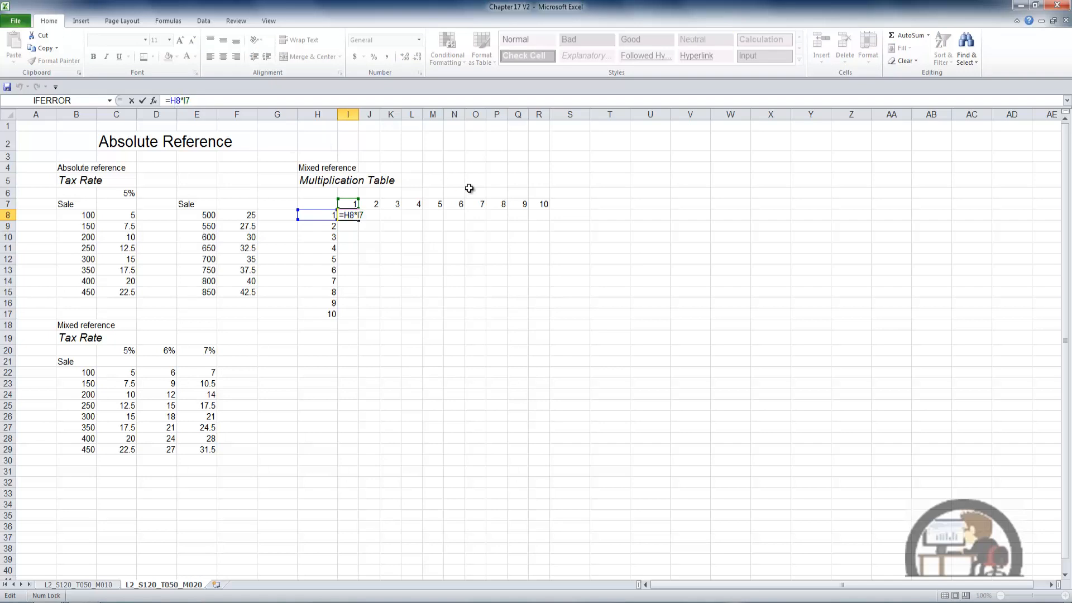
key(F4)
key(F4)
key(F4)
click(194, 101)
key(F4)
key(F4)
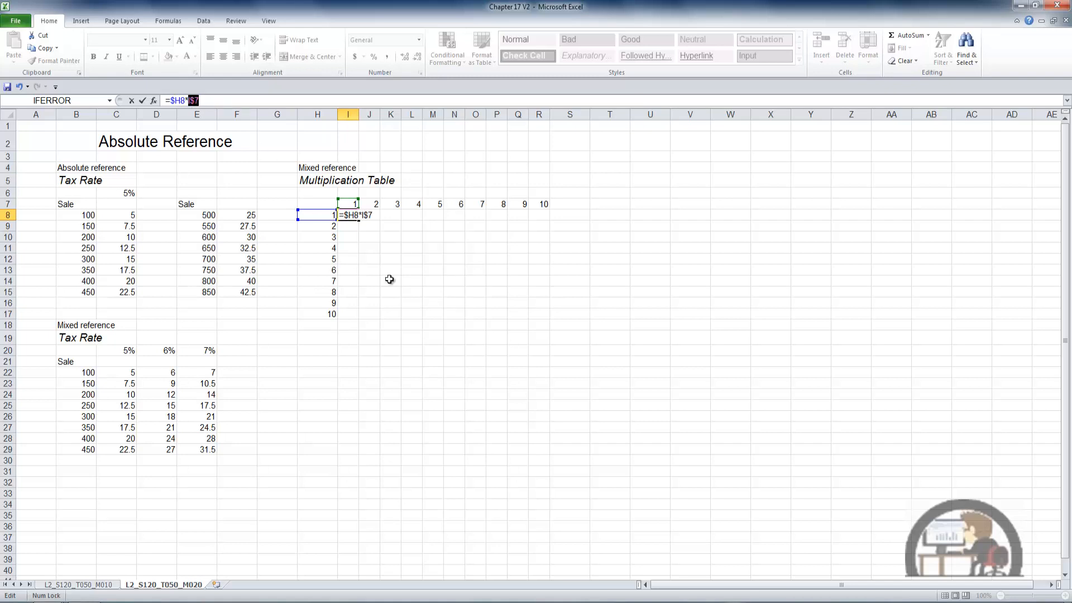
key(ctrl+Return)
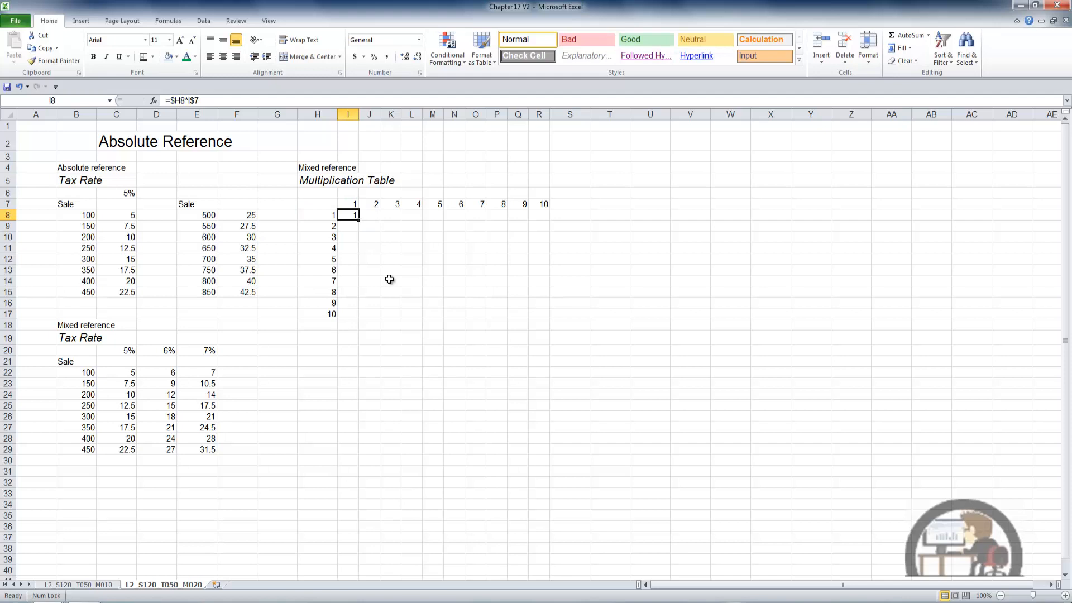
Step: Copy the I8 formula across the whole multiplication table, I8:R17
key(ctrl+c)
key(shift+Right)
key(shift+Right)
key(shift+Right)
key(shift+Right)
key(shift+Right)
key(shift+Right)
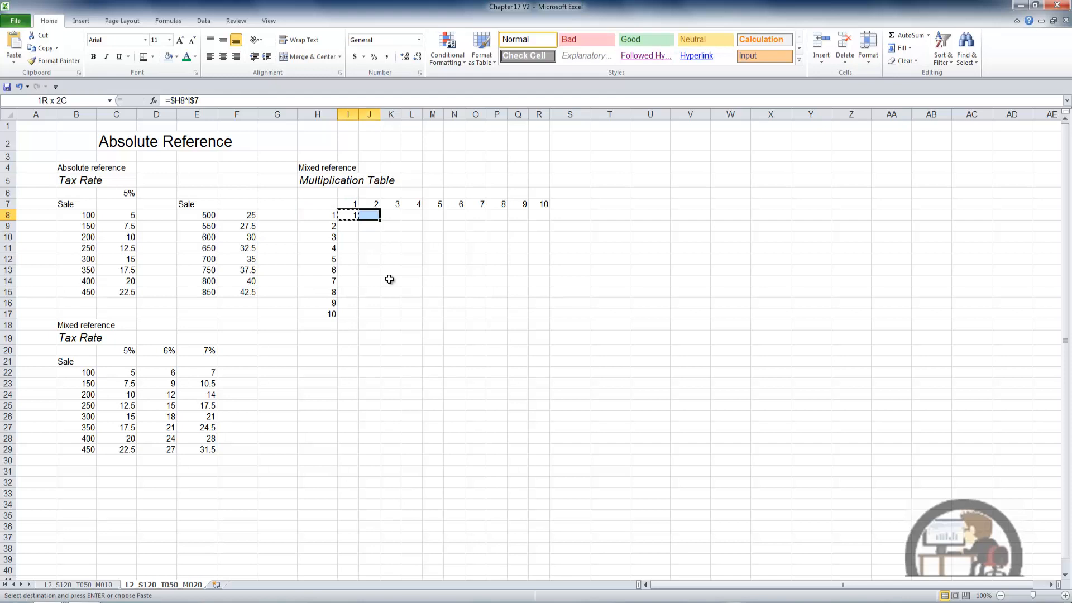
key(shift+Right)
key(shift+Right)
key(shift+Right)
key(shift+Down)
key(shift+Down)
key(shift+Down)
key(shift+Down)
key(shift+Down)
key(shift+Down)
key(shift+Down)
key(shift+Down)
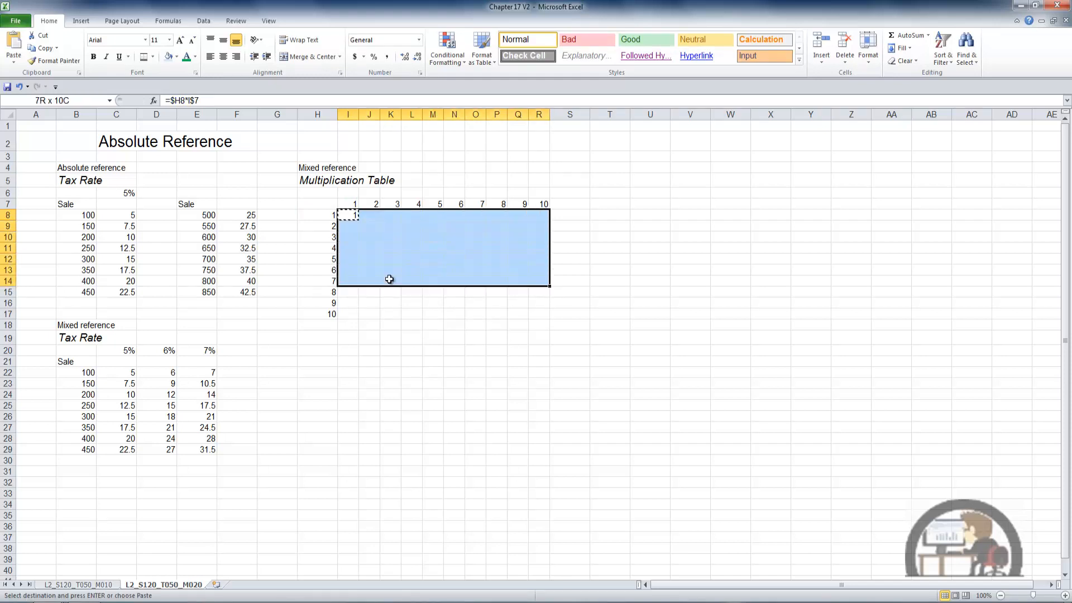
key(shift+Down)
key(Return)
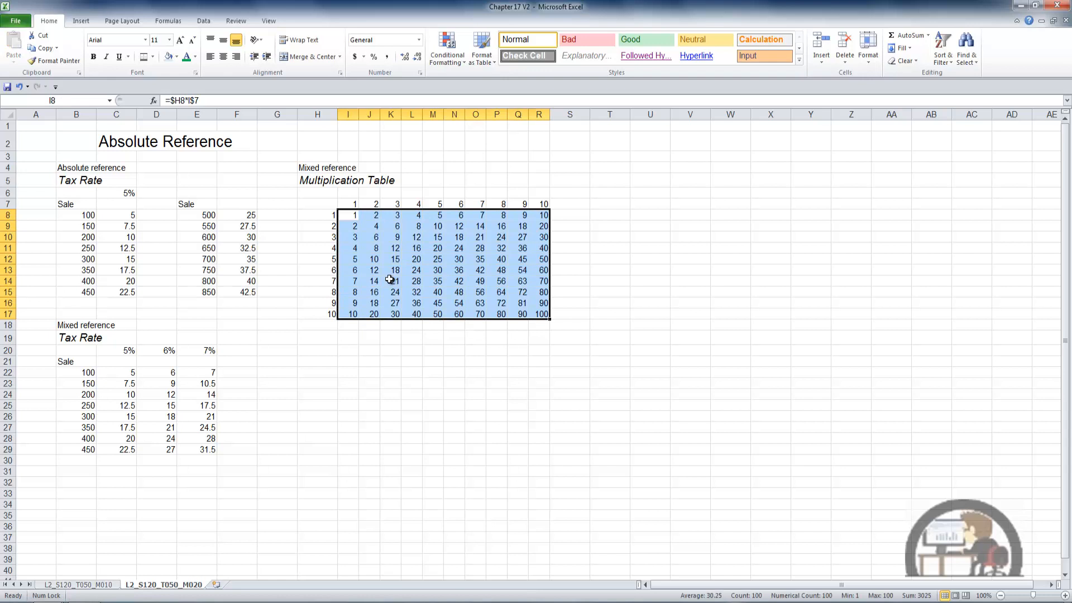